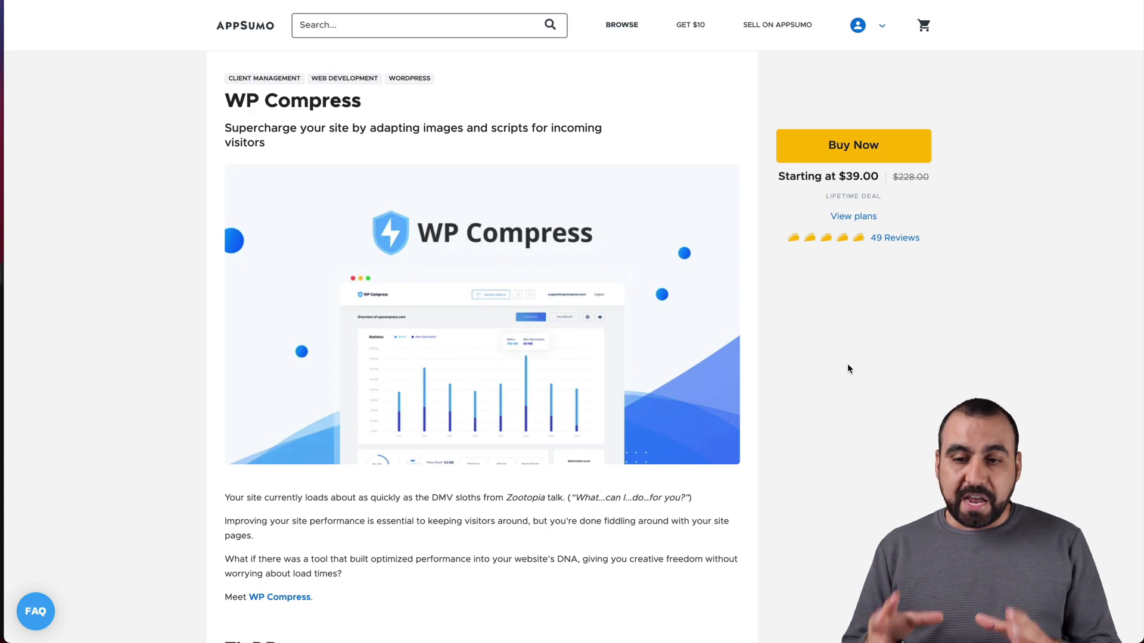
Jump to the plans section and highlight the hybrid CDN and lazy-load images features.
click(842, 219)
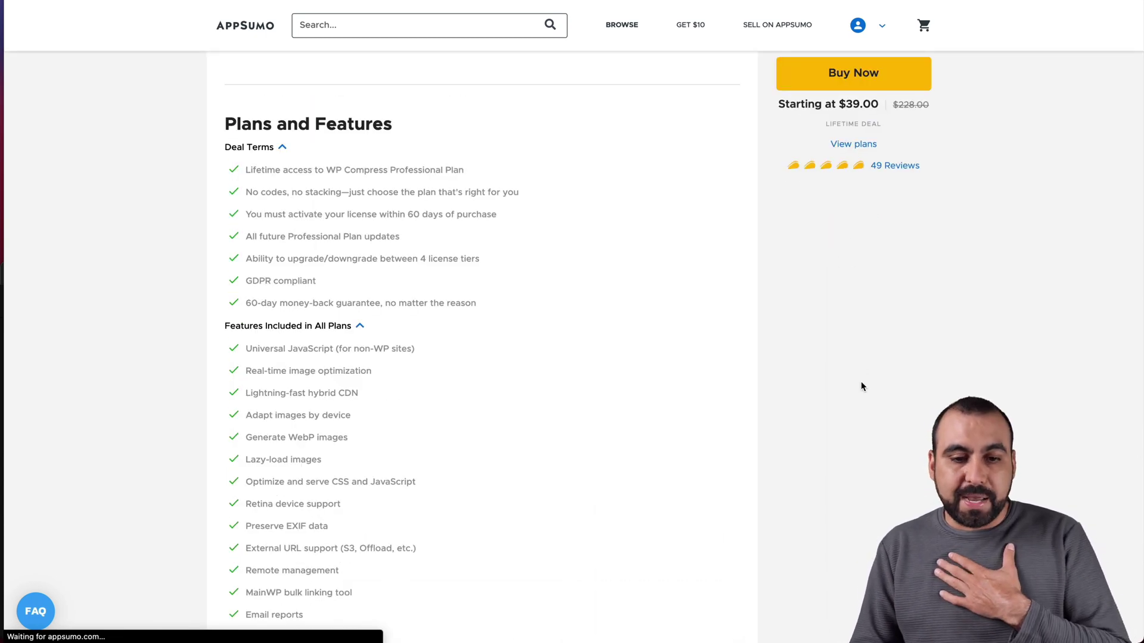
scroll(861, 386, down, 3)
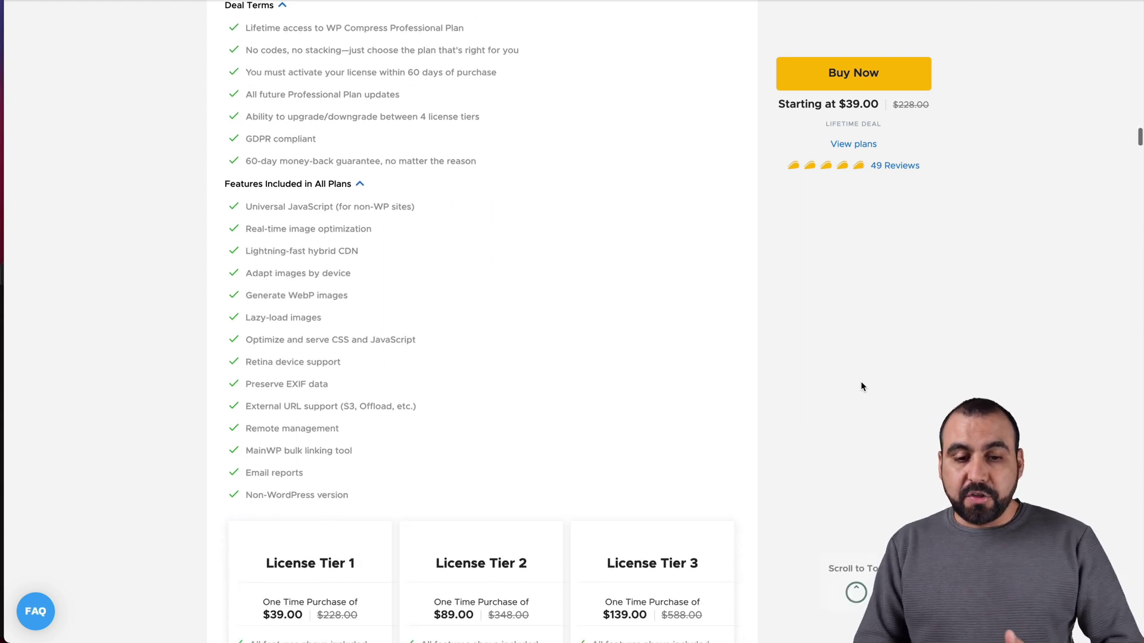
scroll(861, 385, down, 2)
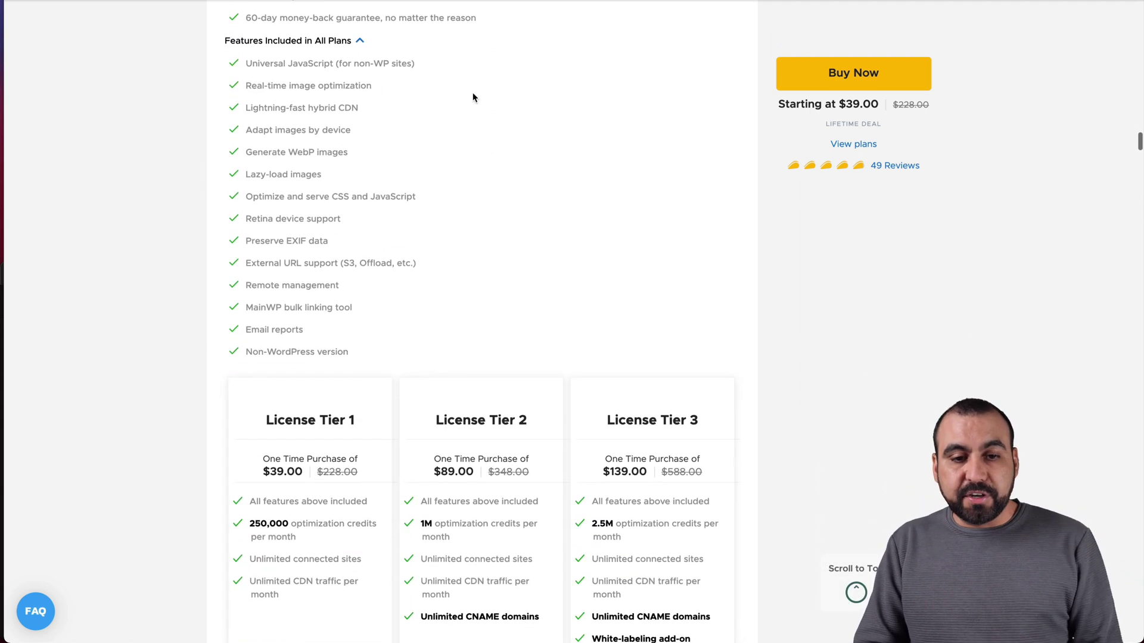
drag(245, 108, 360, 112)
click(358, 109)
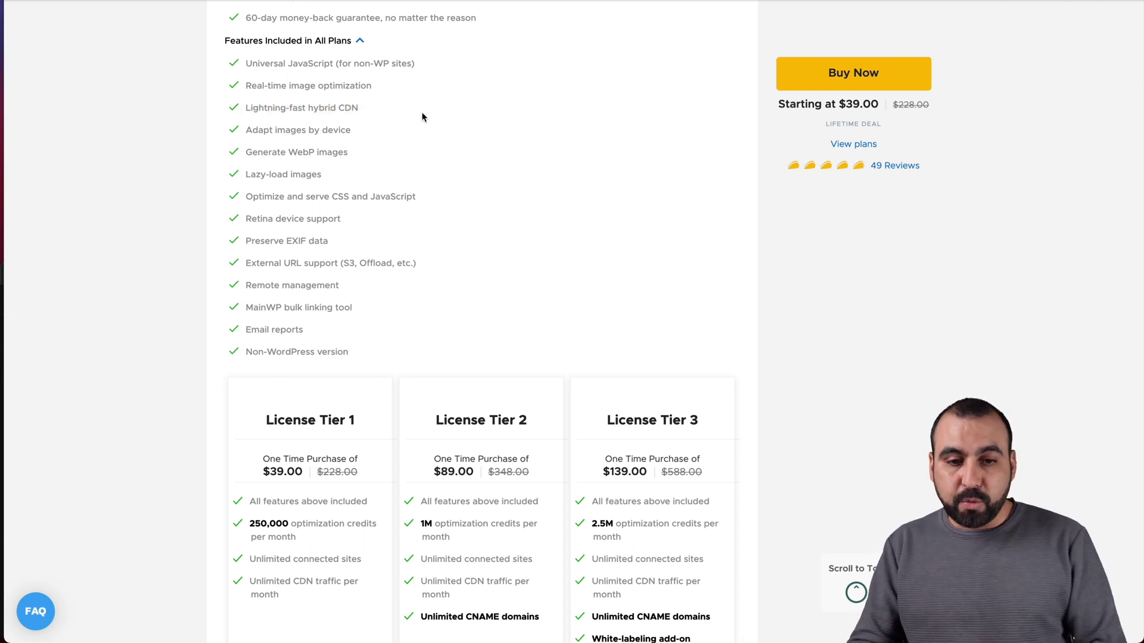
drag(245, 174, 321, 177)
click(319, 177)
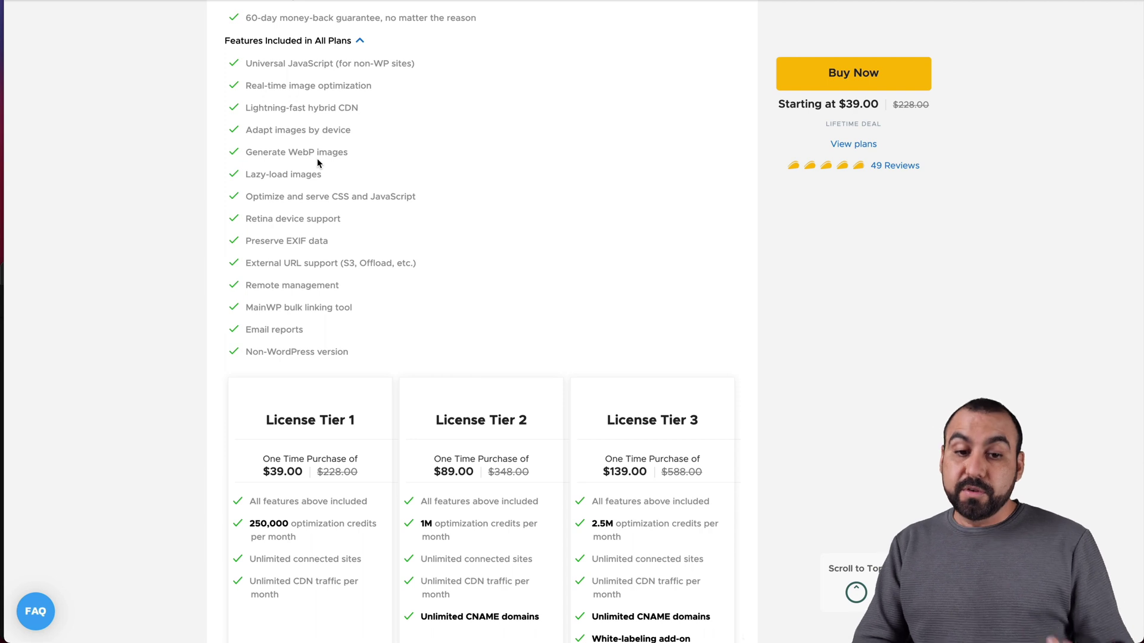
Highlight Tier 1's one-time purchase text and Tier 2's Unlimited CNAME domains line.
scroll(413, 307, down, 3)
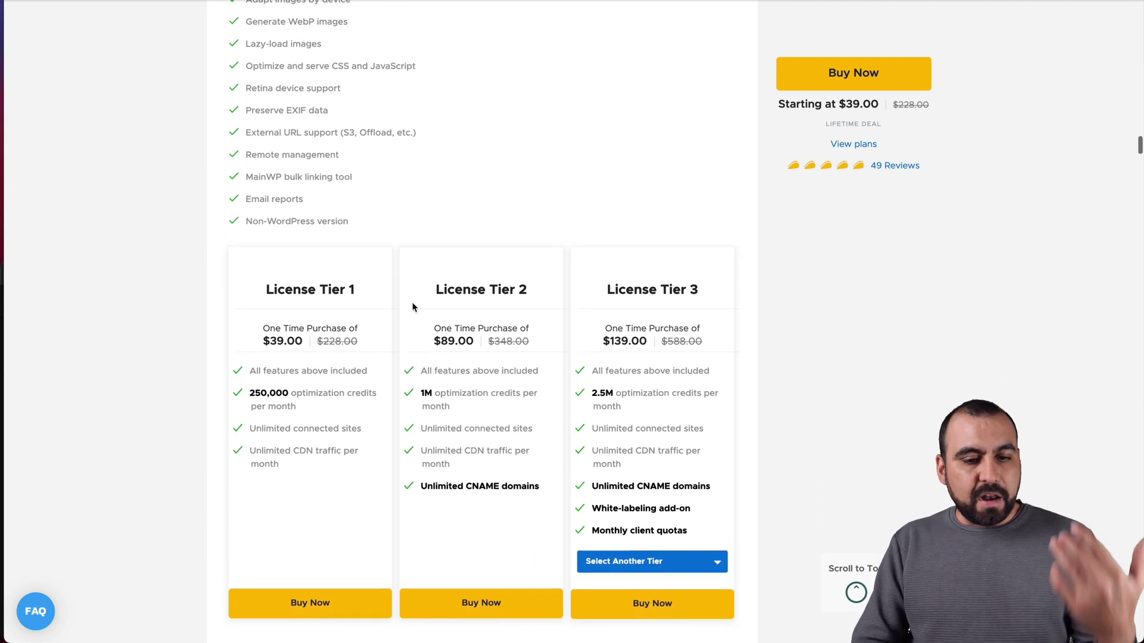
drag(263, 256, 297, 259)
click(296, 259)
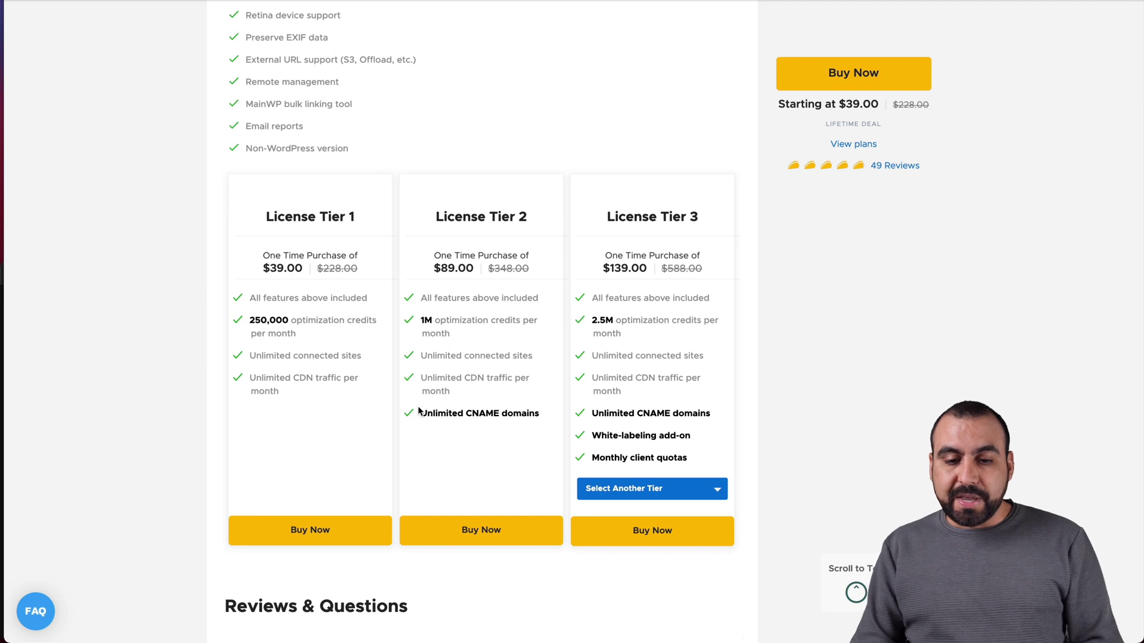
drag(420, 414, 528, 417)
click(529, 416)
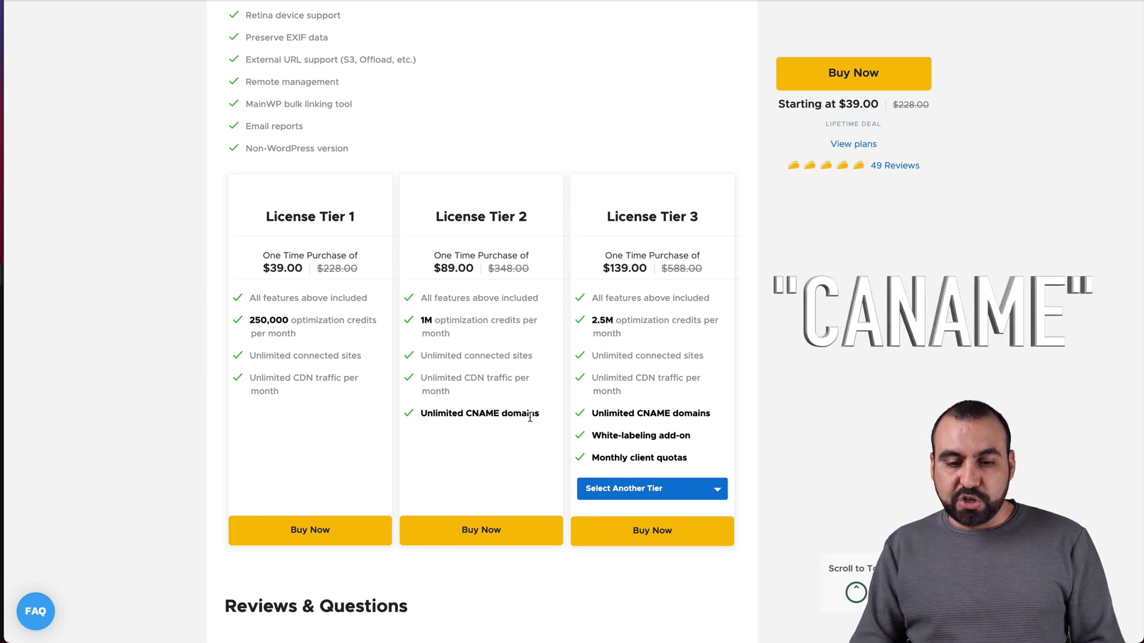
triple_click(534, 413)
click(531, 441)
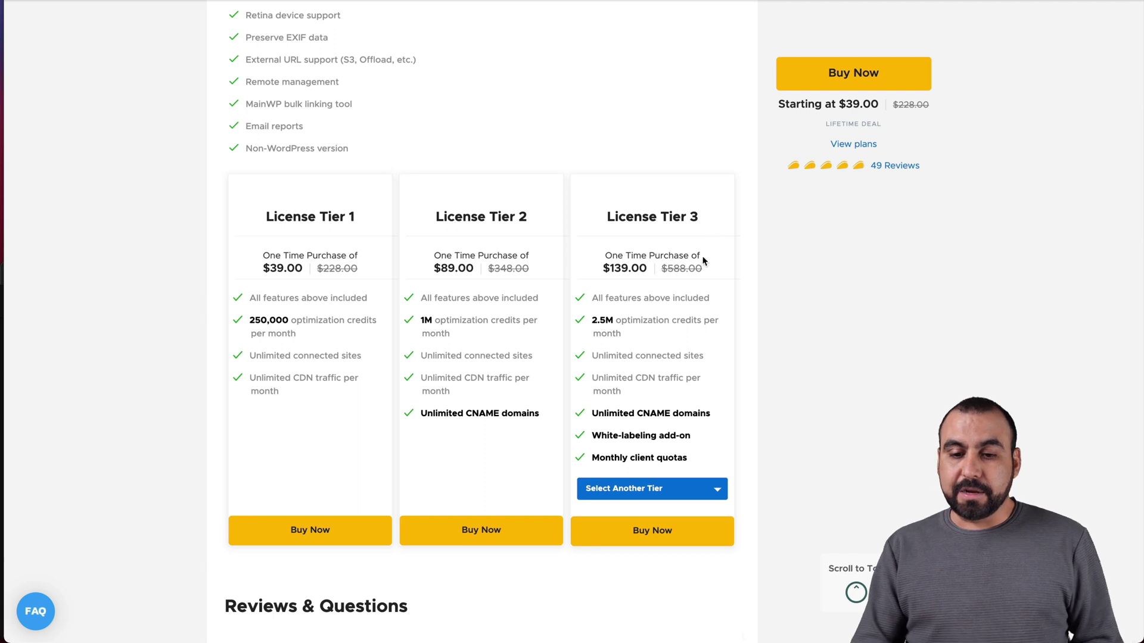
Highlight Tier 3's 2.5M optimization credits and its Monthly client quotas feature.
drag(592, 321, 608, 323)
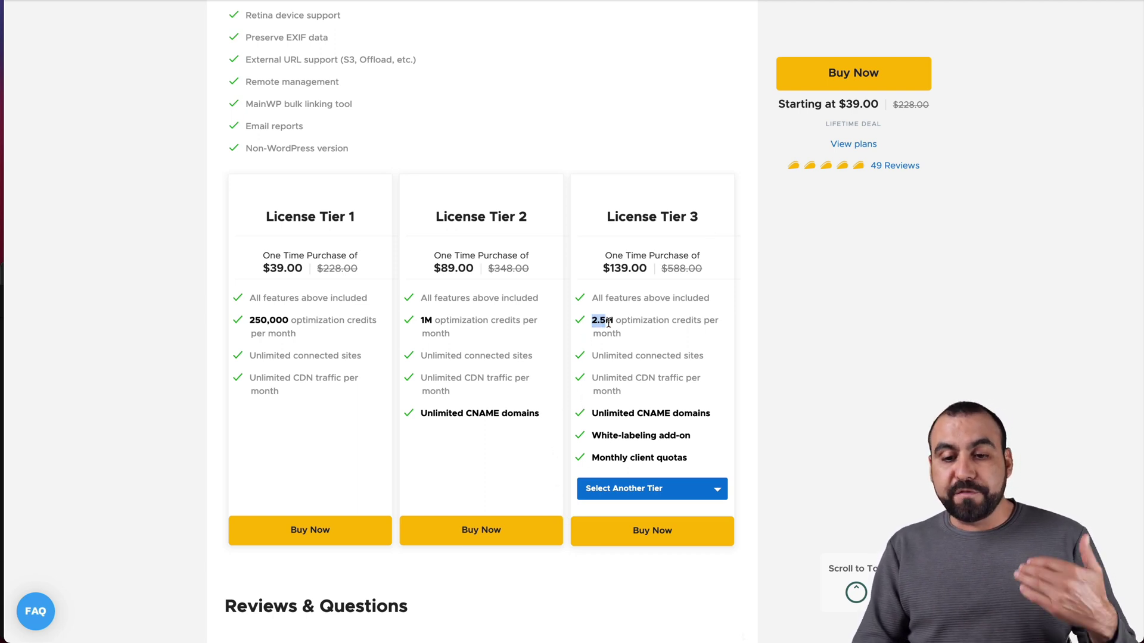
click(609, 322)
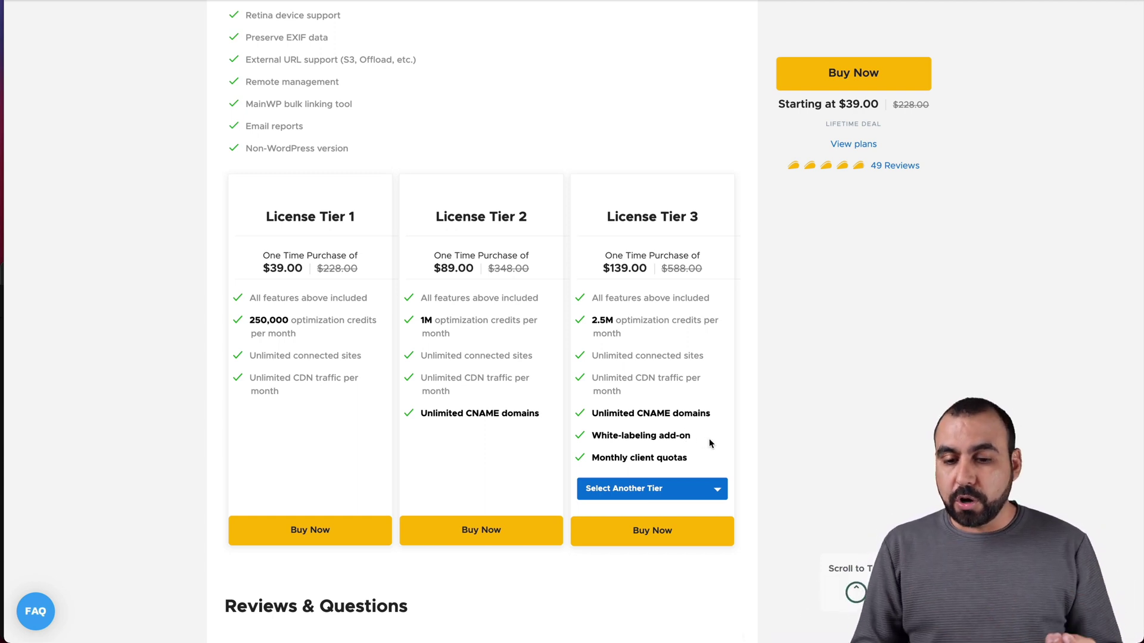
drag(592, 459, 688, 459)
click(690, 459)
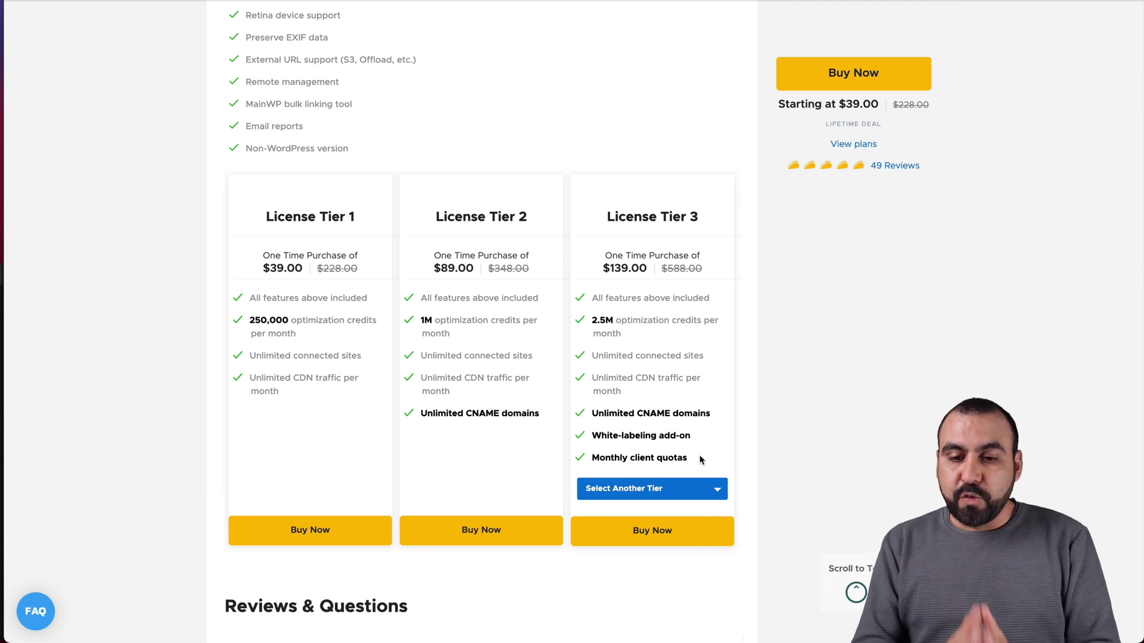
drag(592, 320, 647, 321)
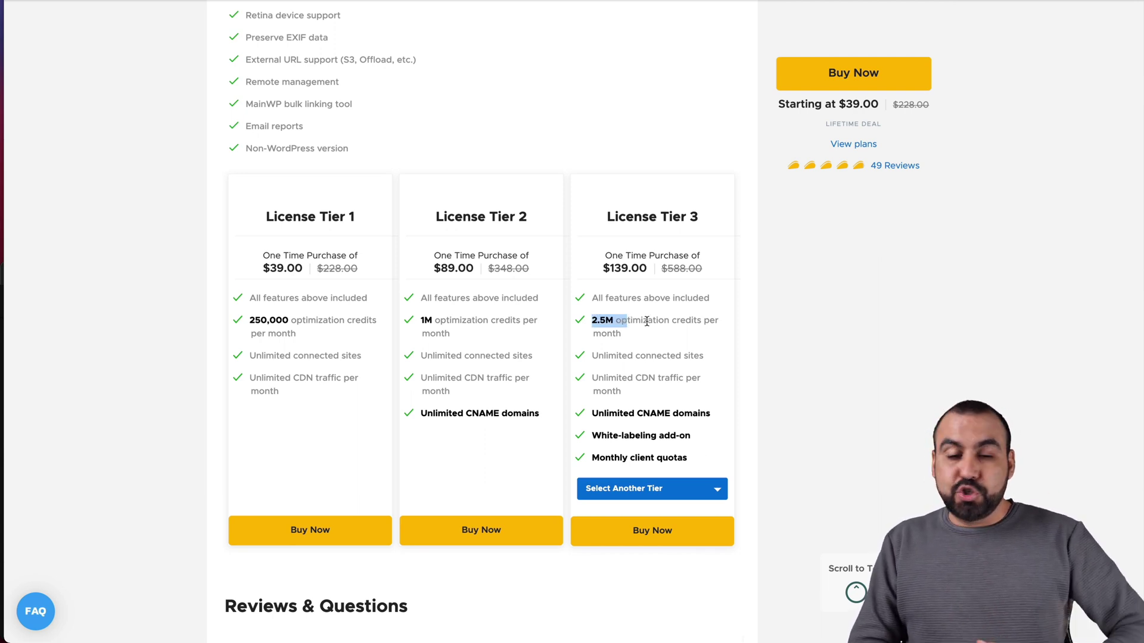
click(681, 322)
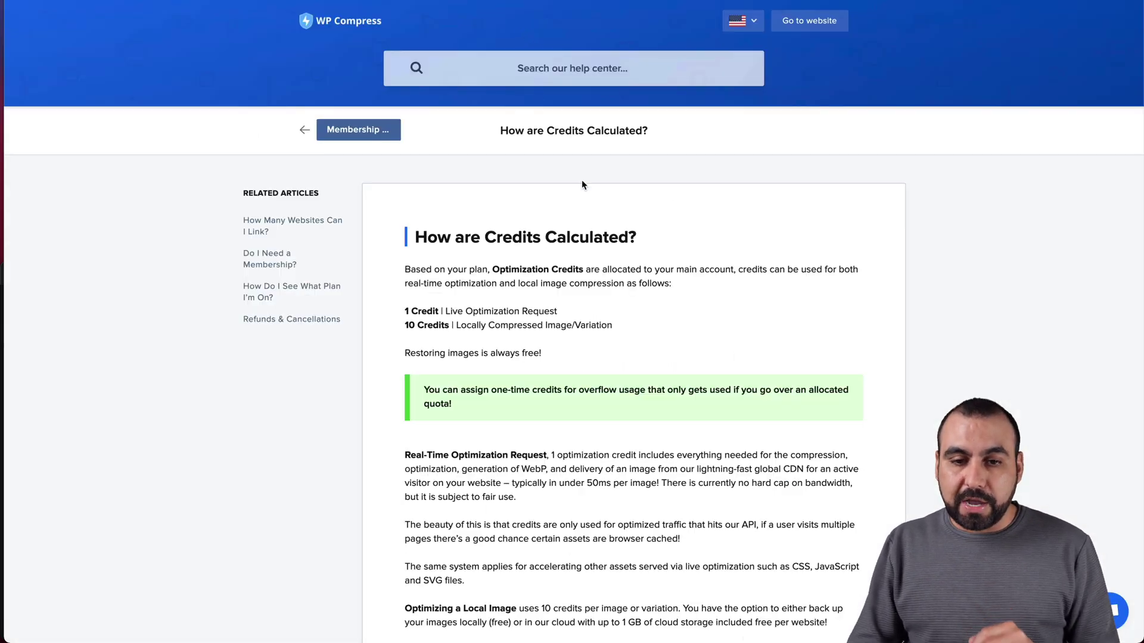
Highlight the 1 Credit live optimization and 10 Credits lines in the credits article.
scroll(715, 313, down, 3)
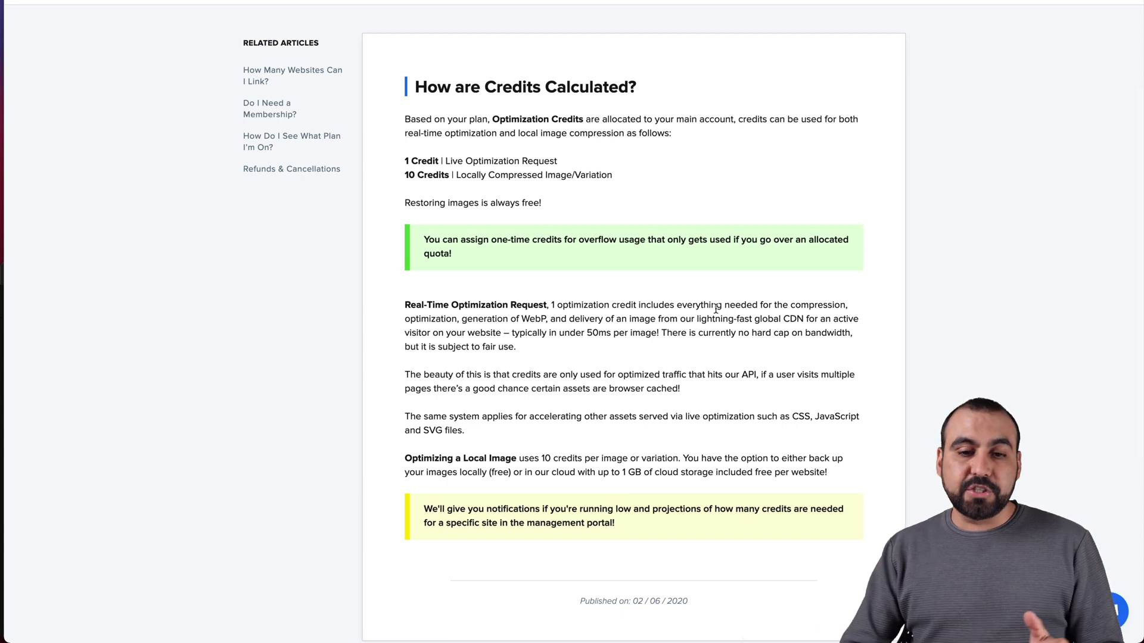
scroll(716, 309, down, 1)
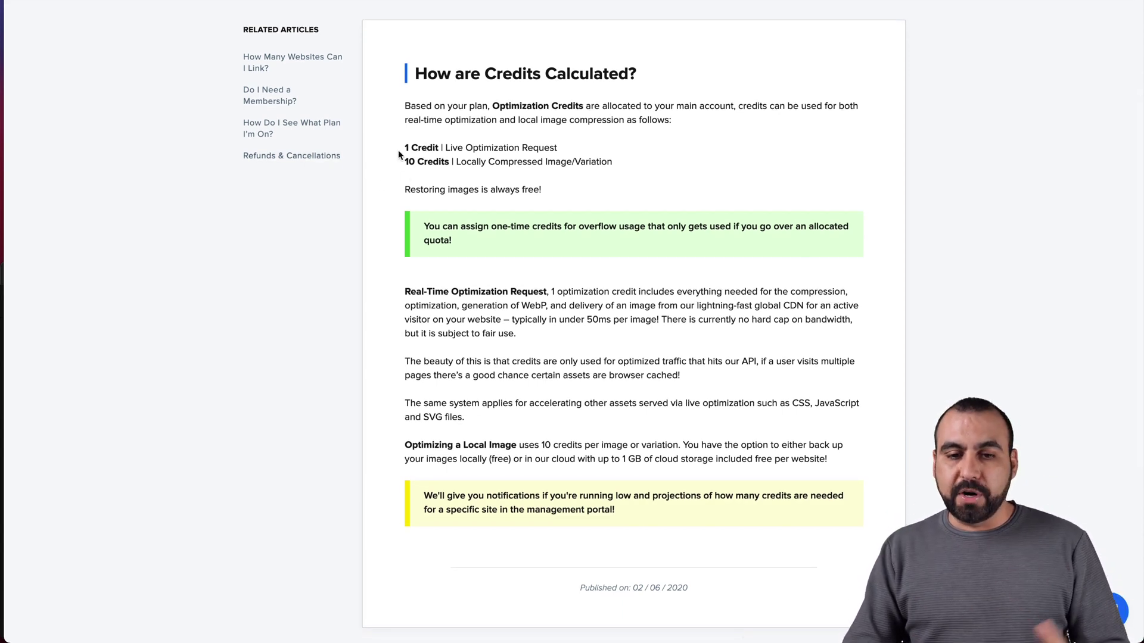
drag(404, 148, 555, 149)
click(557, 151)
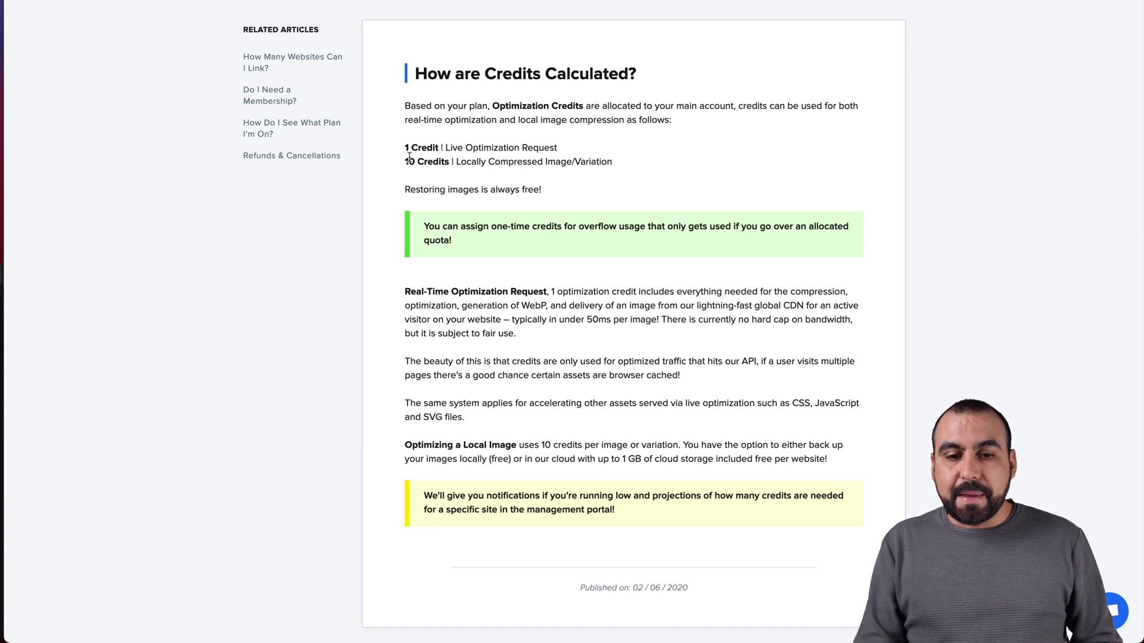
drag(405, 162, 598, 162)
click(598, 161)
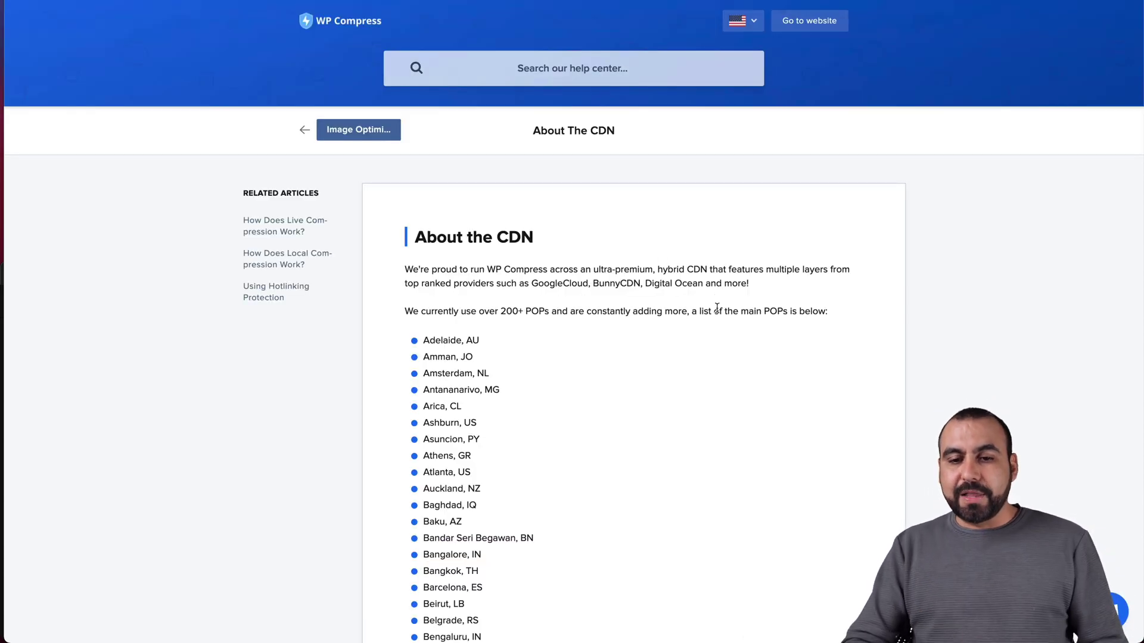
scroll(717, 308, down, 5)
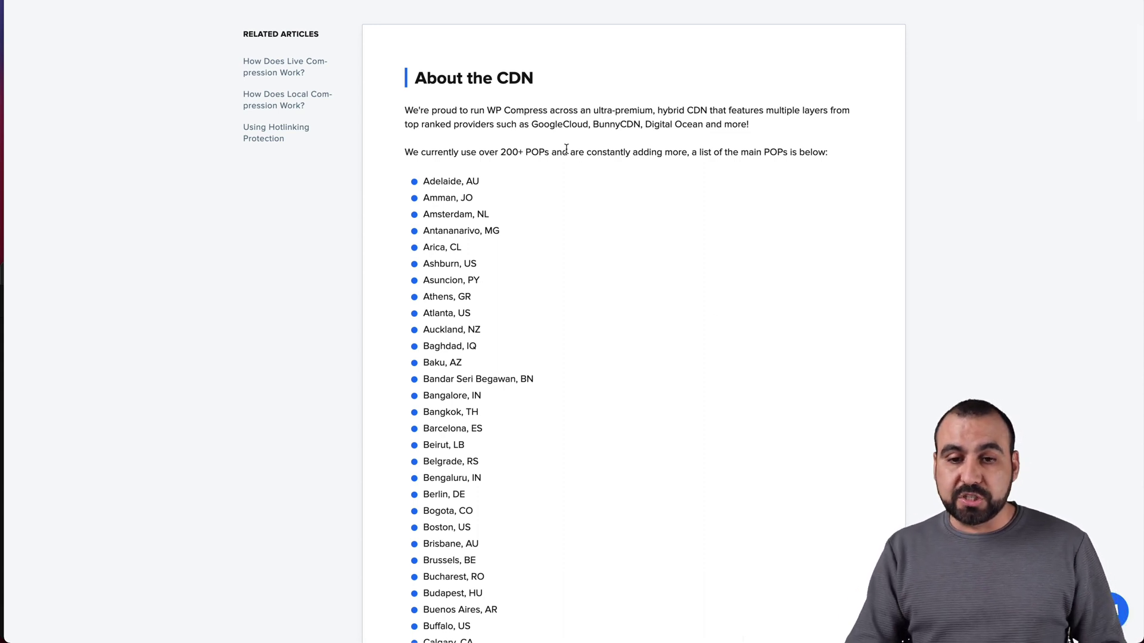
Highlight the BunnyCDN and Digital Ocean providers and the POP list from Adelaide to Beirut.
double_click(612, 125)
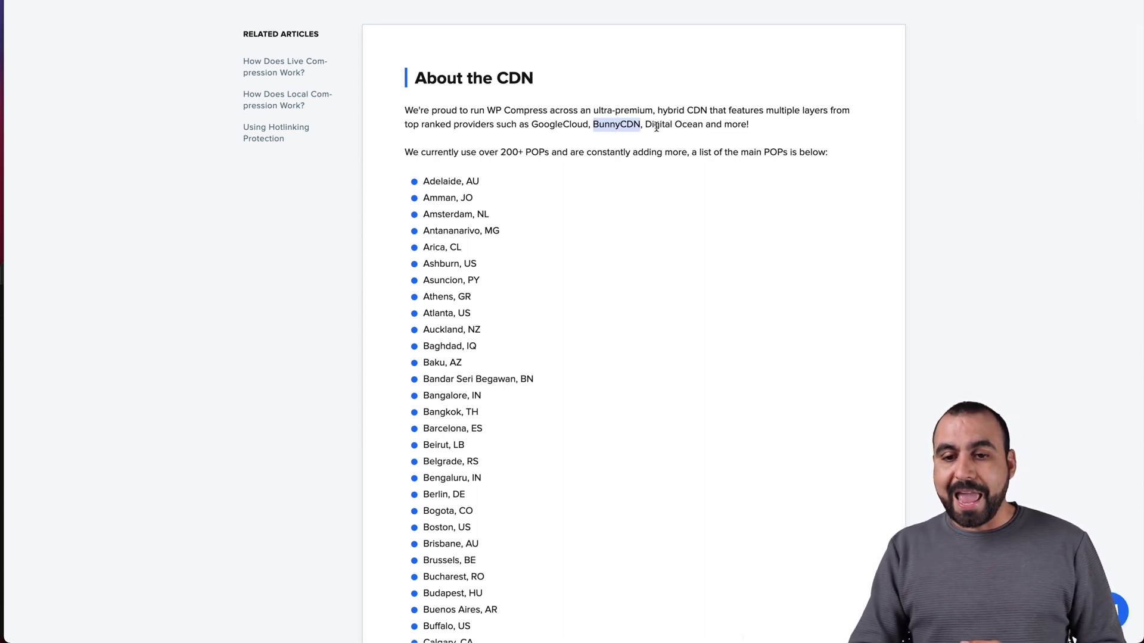
drag(648, 126, 709, 126)
click(765, 146)
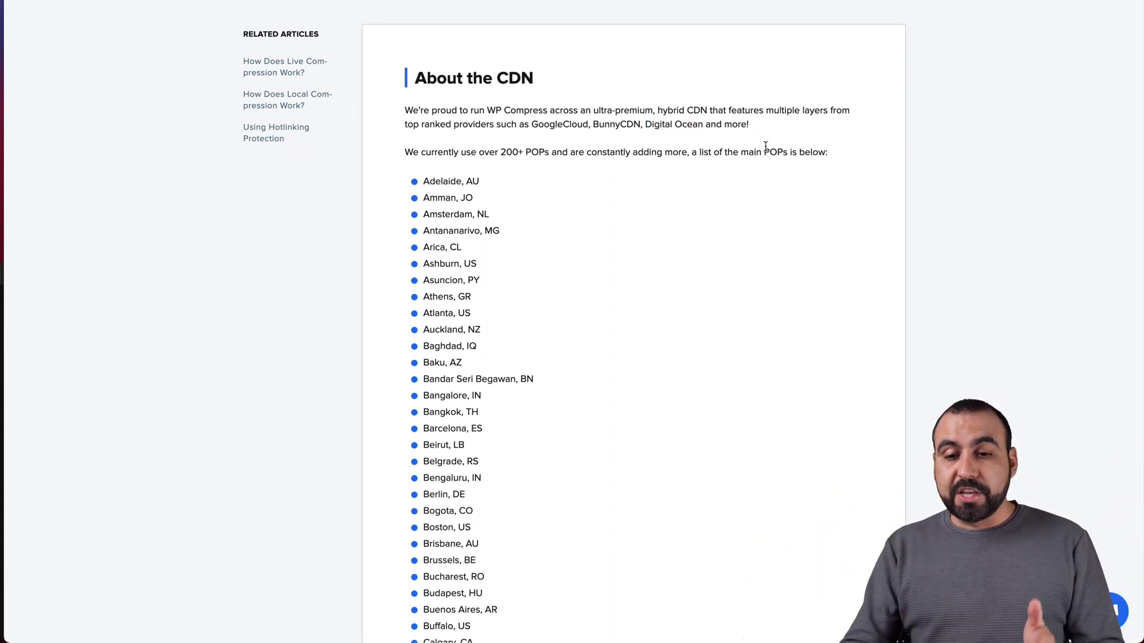
drag(470, 177, 493, 463)
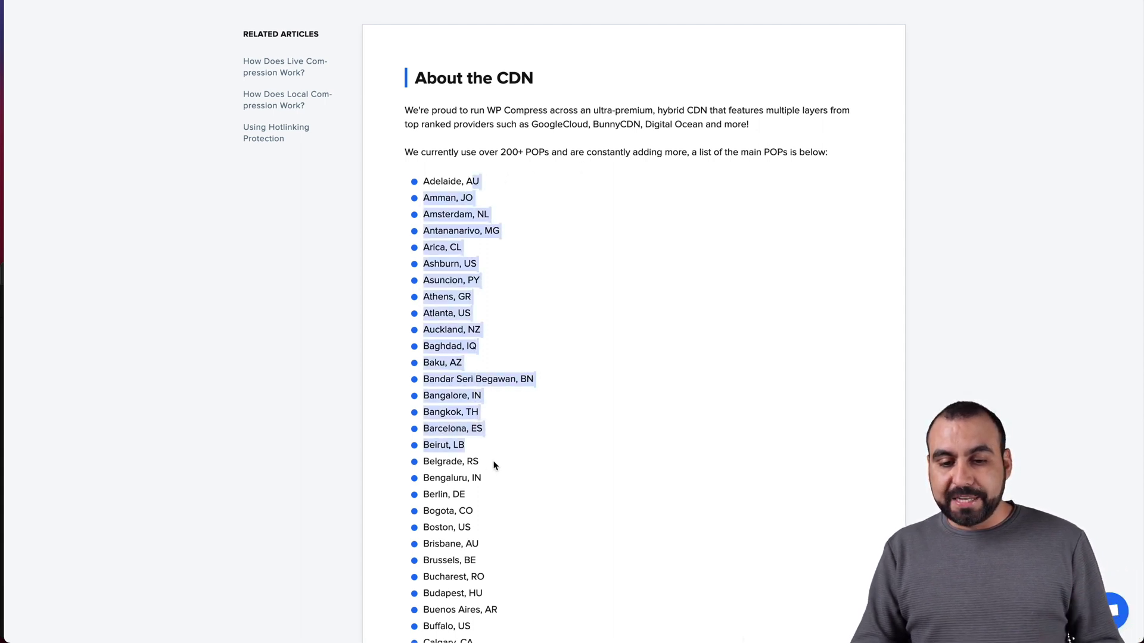
click(492, 462)
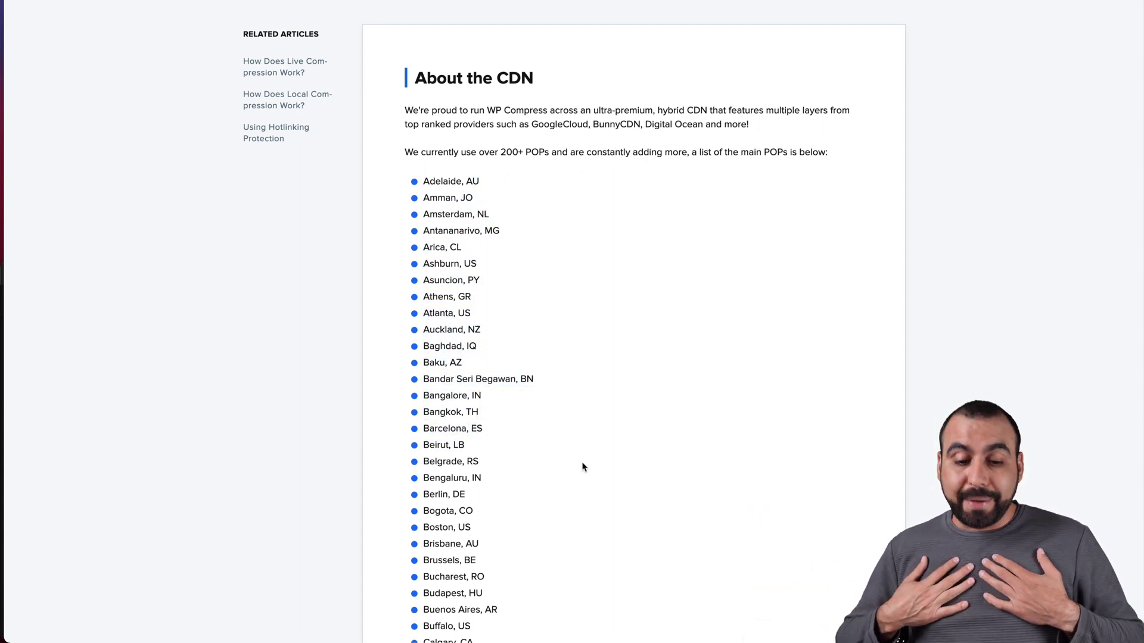
Search the page for 'mx' and scroll back up to the article title.
key(super+f)
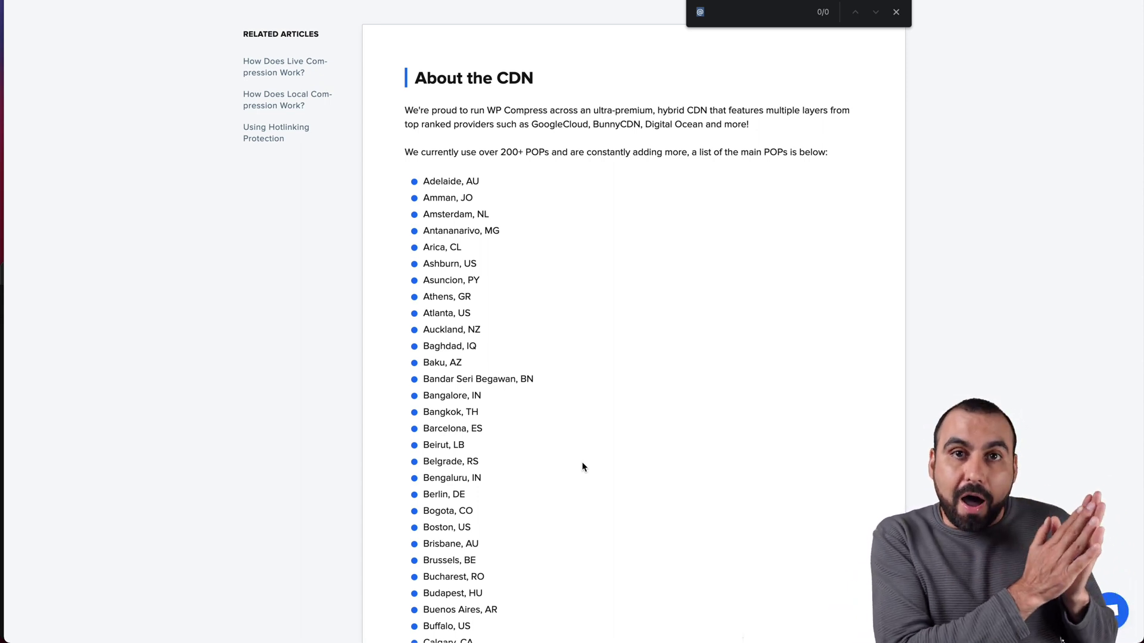
text(mx)
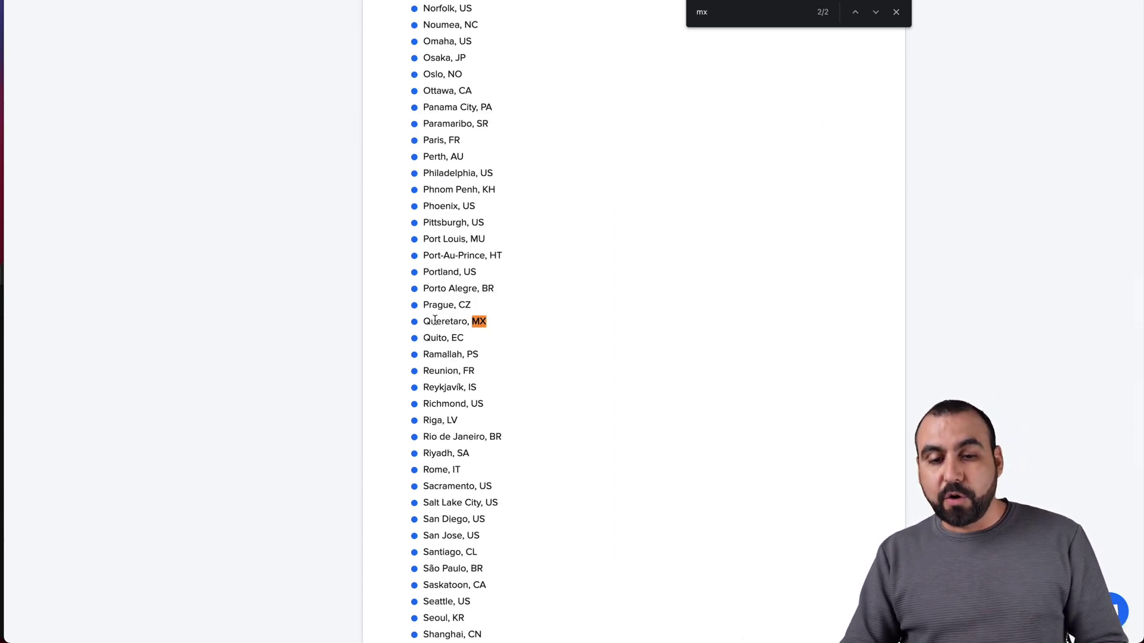
scroll(500, 325, up, 9)
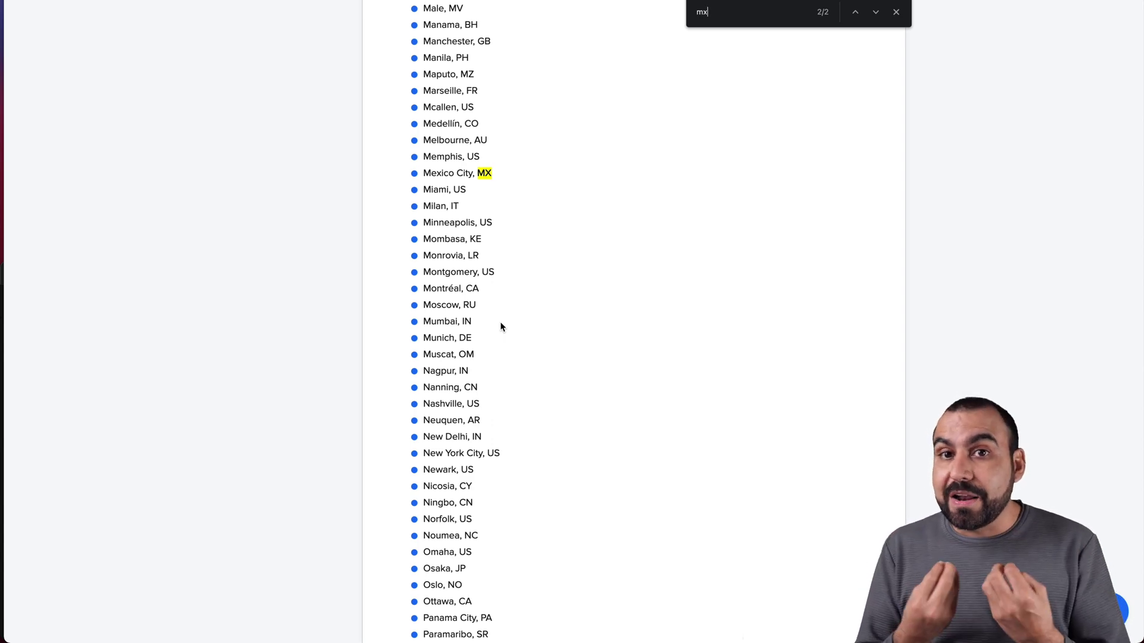
scroll(500, 327, up, 20)
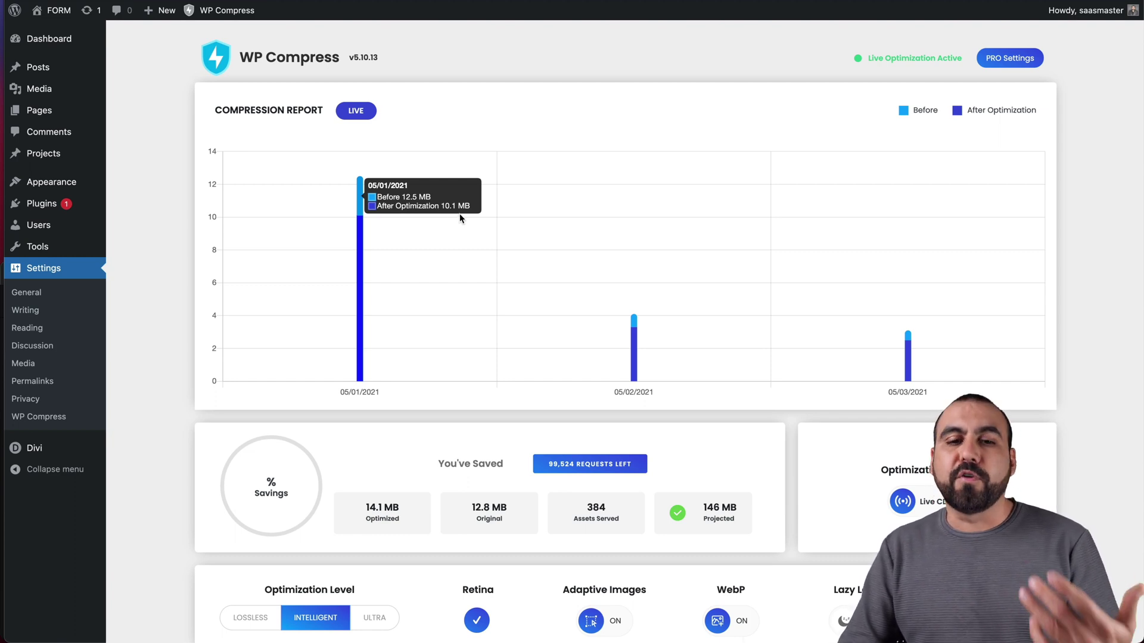
Check the chart tooltips and highlight the 14.1 MB optimized, 384 assets and 146 MB projected figures.
mouse_move(650, 350)
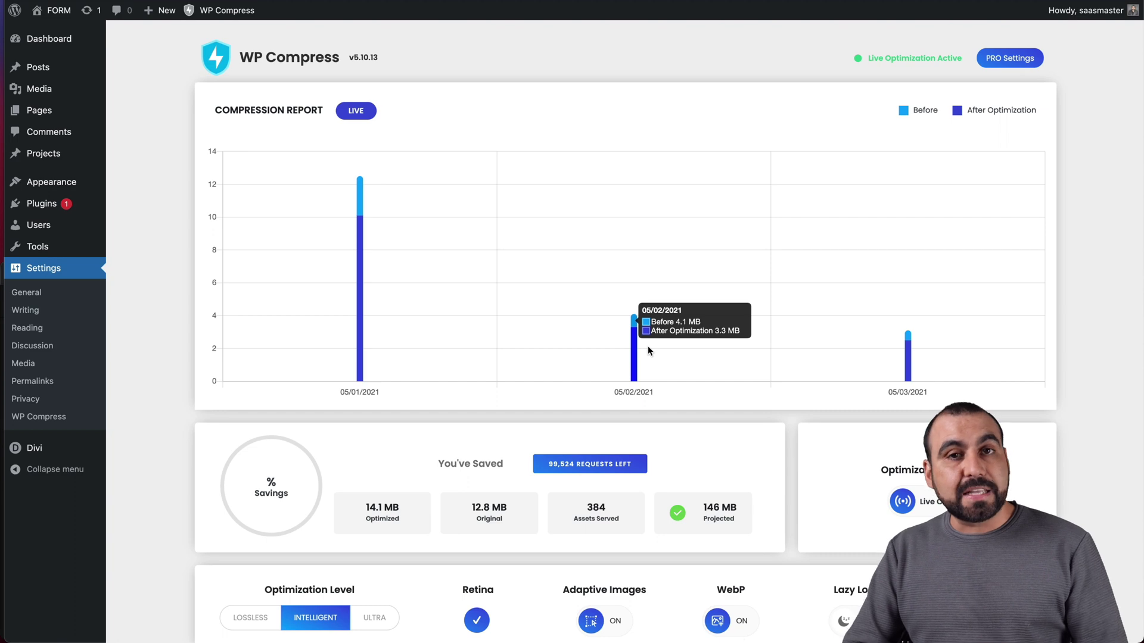
scroll(791, 469, down, 3)
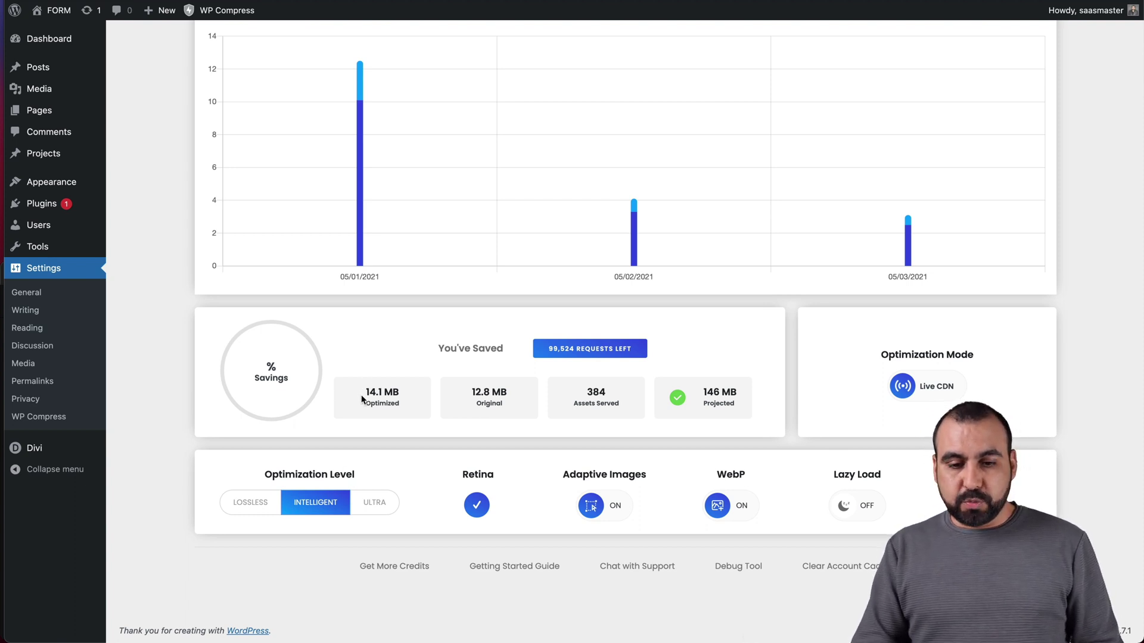
drag(363, 397, 418, 400)
click(485, 393)
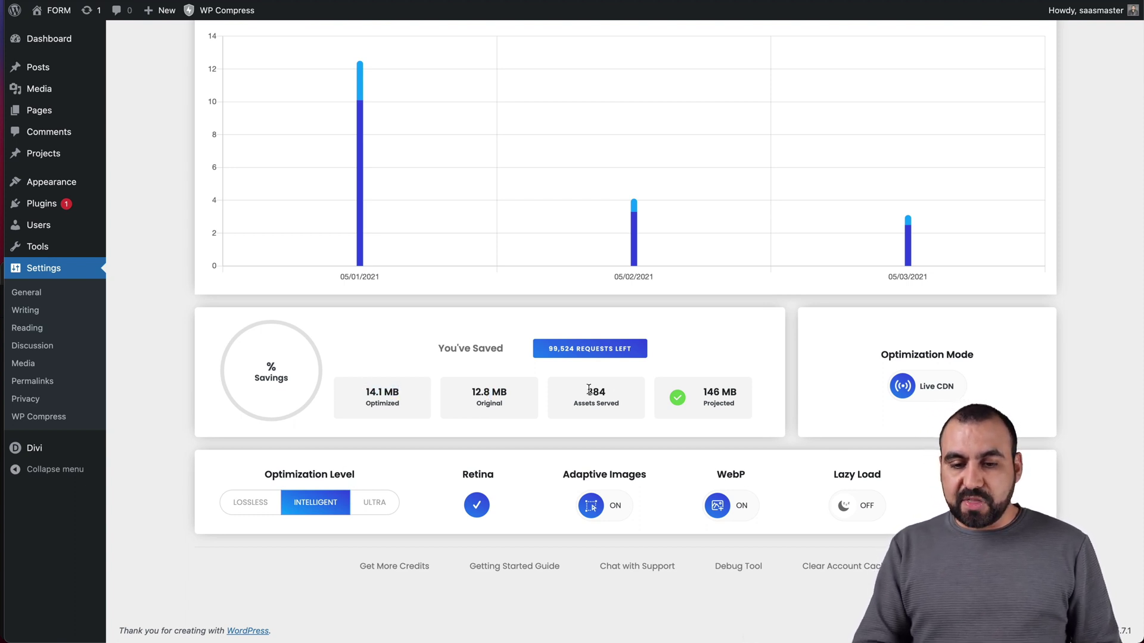
drag(586, 392, 618, 395)
click(617, 394)
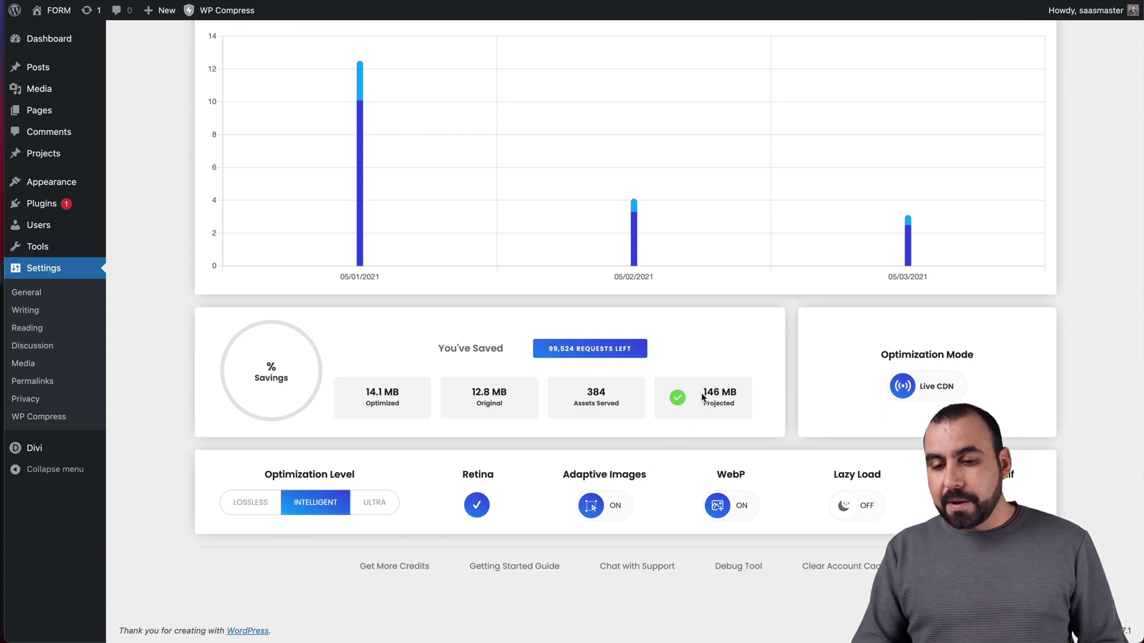
drag(700, 393, 738, 394)
click(740, 397)
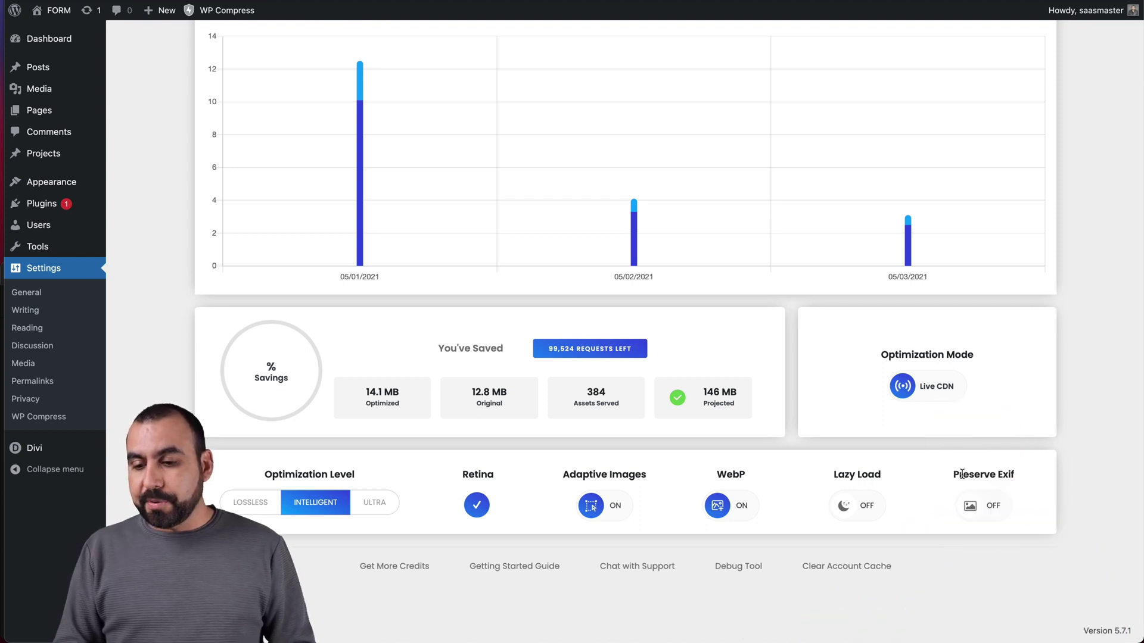
drag(962, 474, 1033, 475)
click(1023, 482)
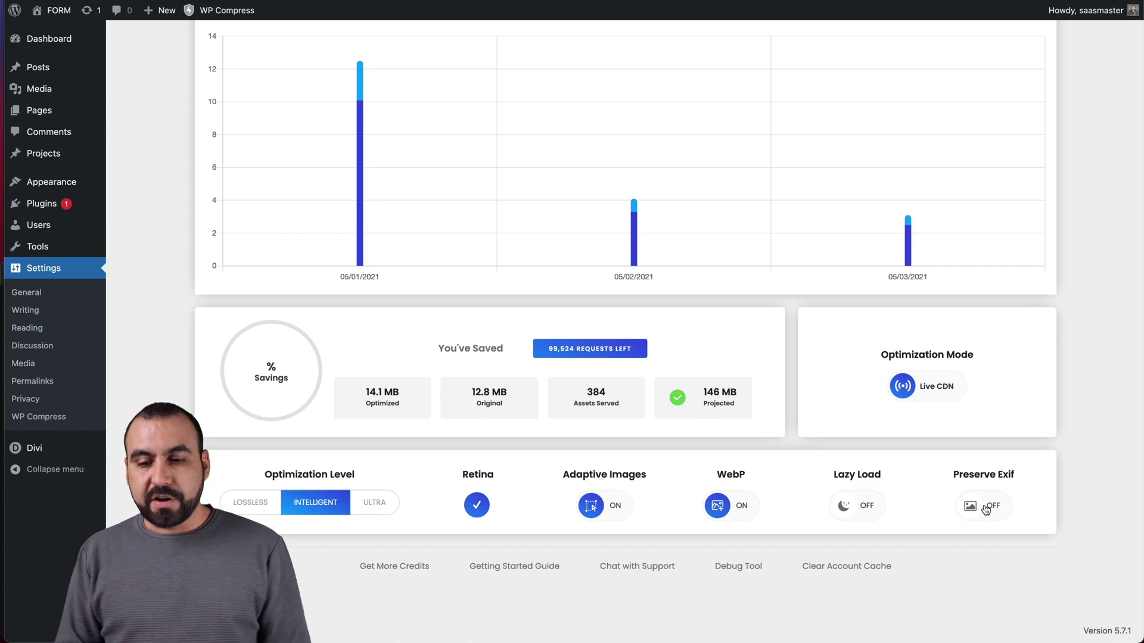
scroll(953, 536, up, 2)
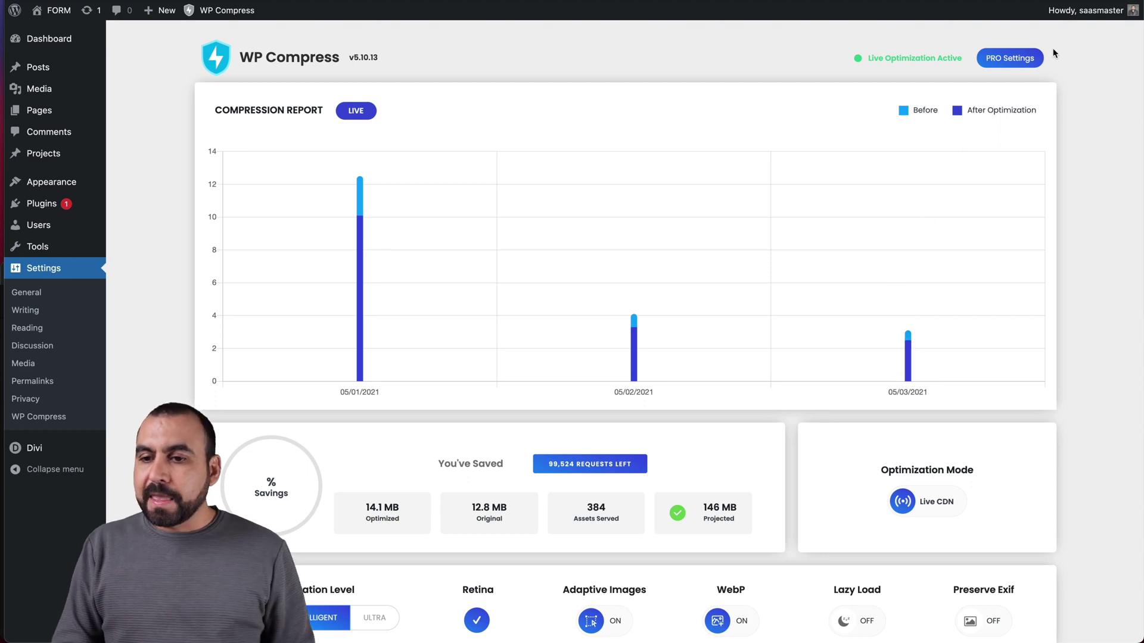
Open PRO Settings and highlight the Disable WP Emoji option and URL Exclude List.
click(1013, 58)
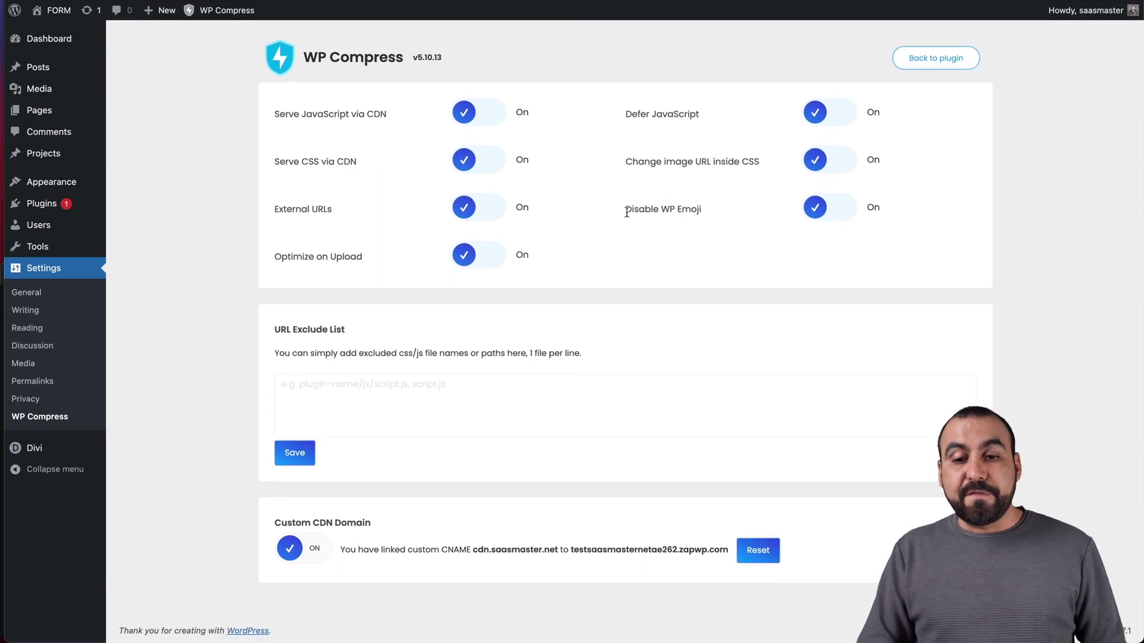
drag(625, 212, 770, 216)
click(771, 217)
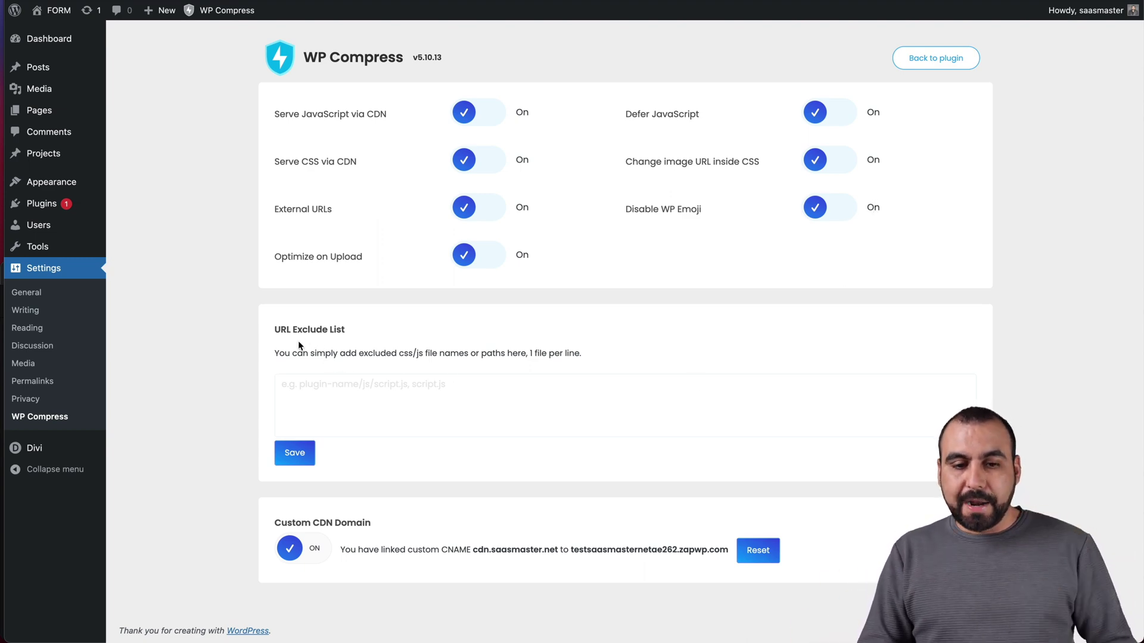
drag(278, 332, 360, 335)
click(360, 335)
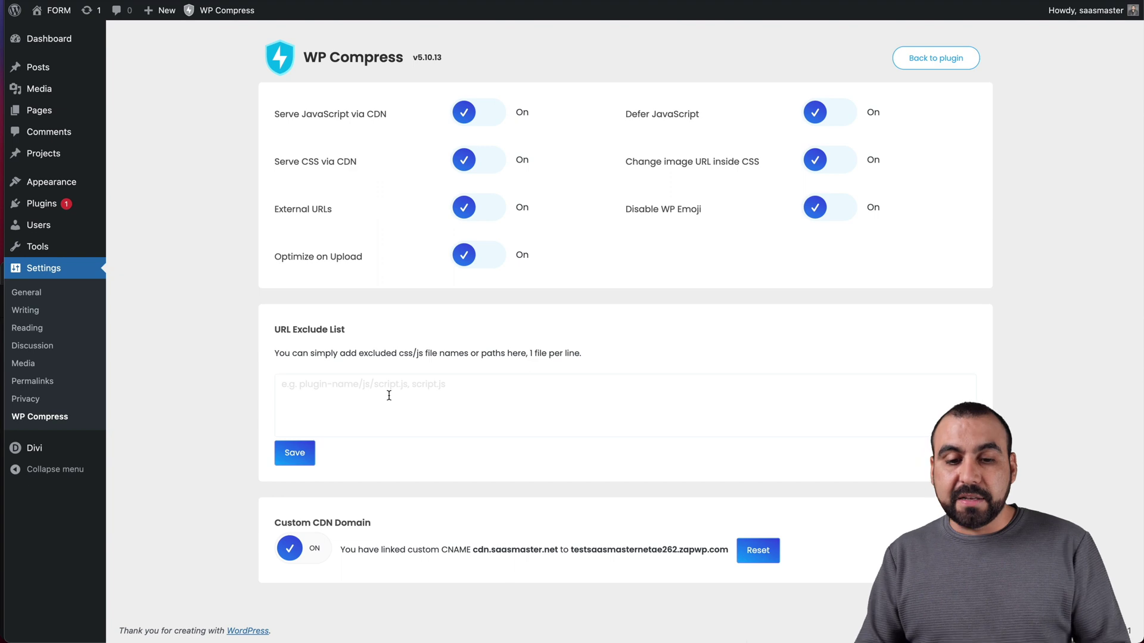
click(388, 395)
click(423, 492)
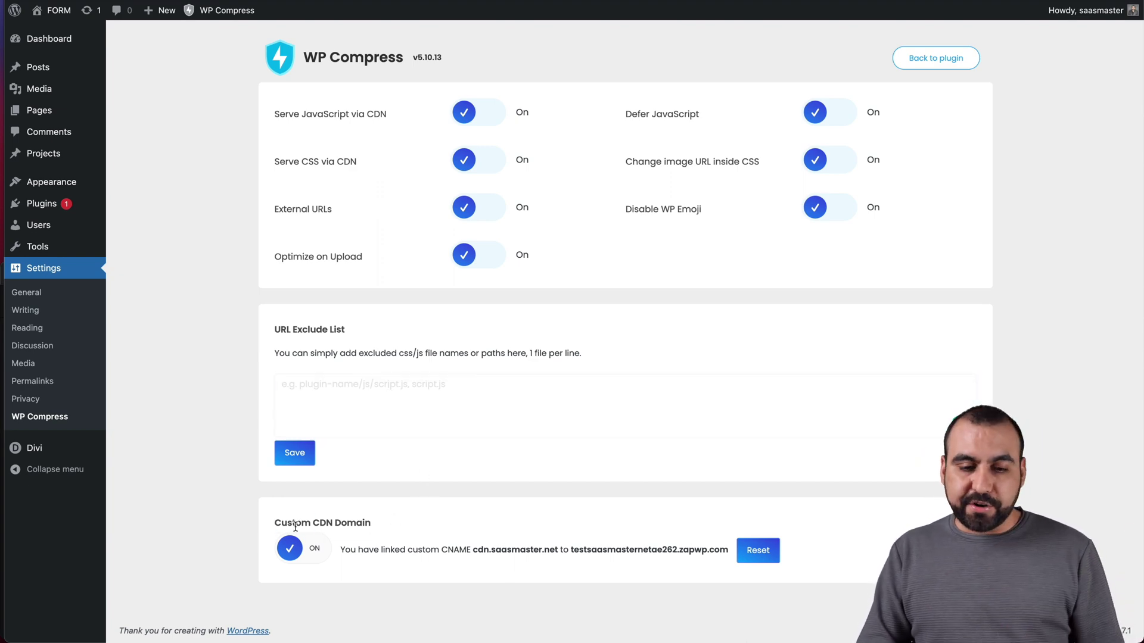
Highlight the Custom CDN Domain, its zapwp.com target and the cdn.saasmaster.net CNAME.
drag(277, 527, 389, 526)
click(388, 526)
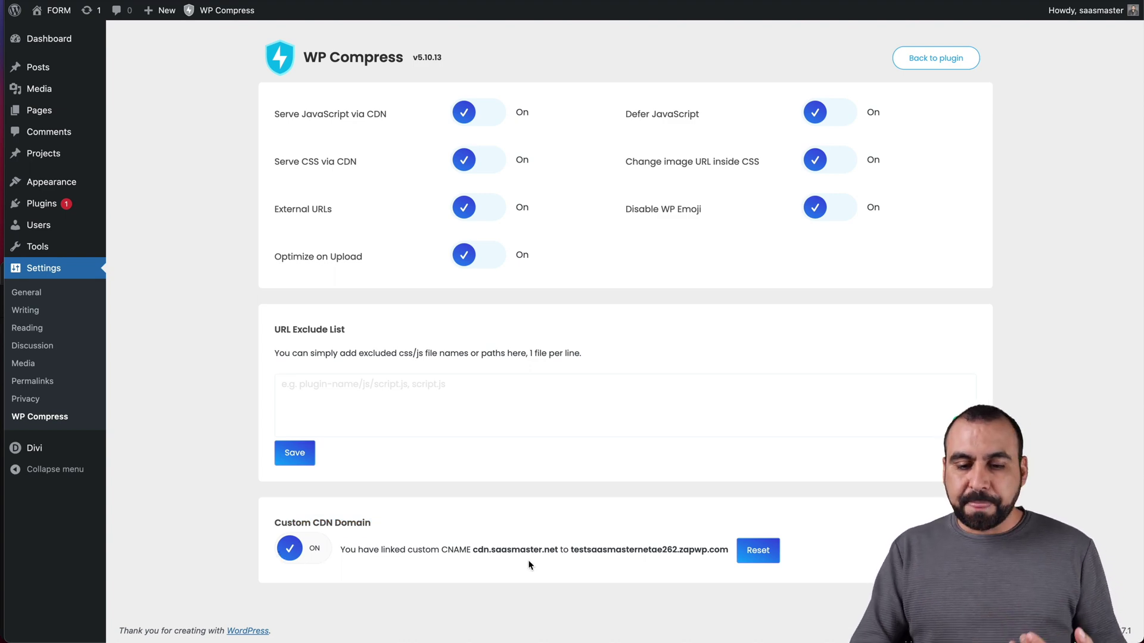
drag(570, 550, 725, 552)
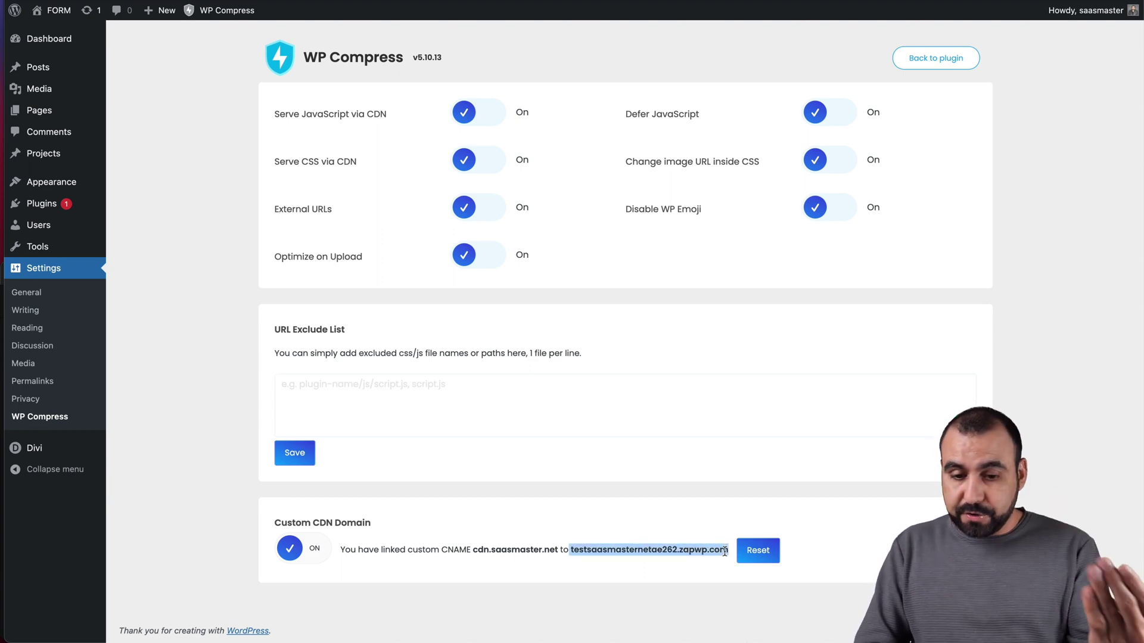
drag(473, 551, 558, 549)
click(553, 549)
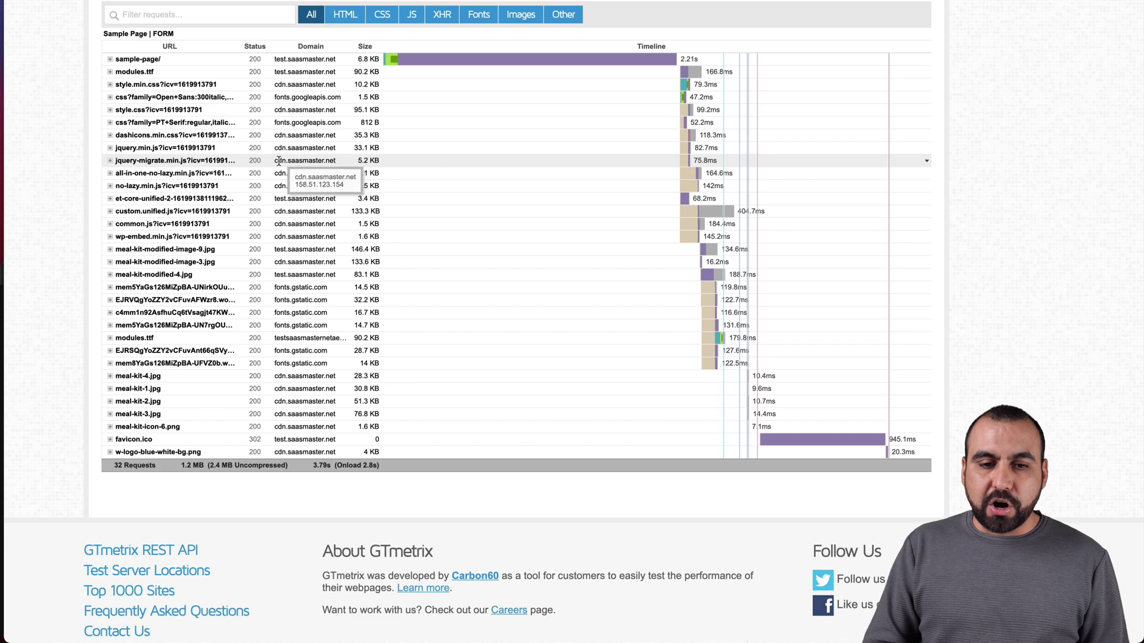
drag(274, 161, 348, 161)
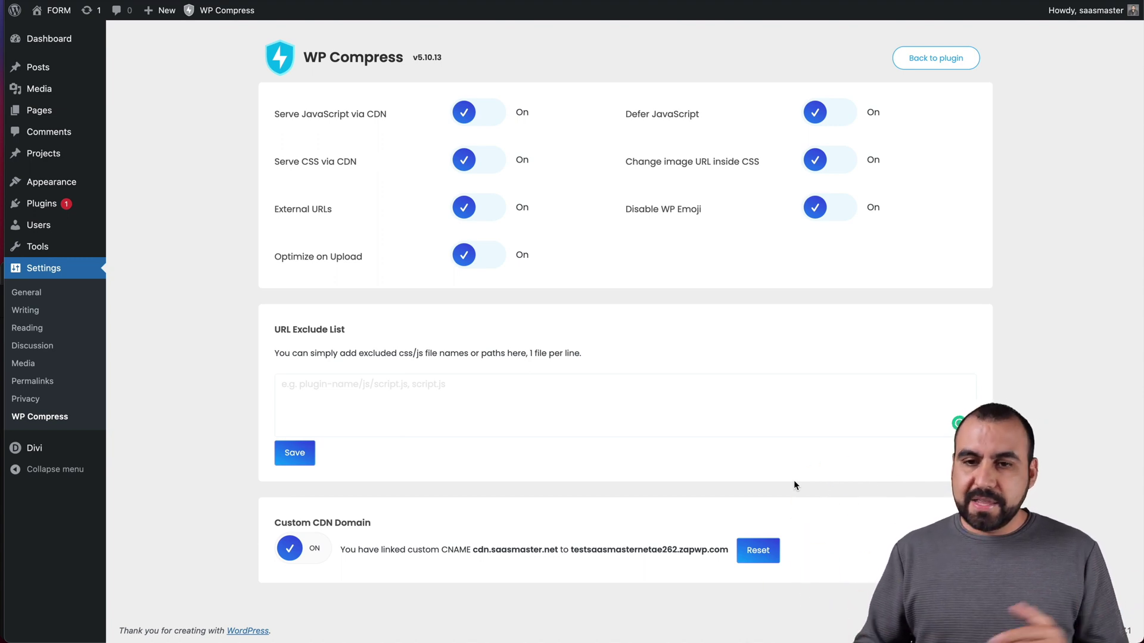
Go back to the main dashboard, now showing 15.9 MB optimized and 436 assets served.
click(936, 57)
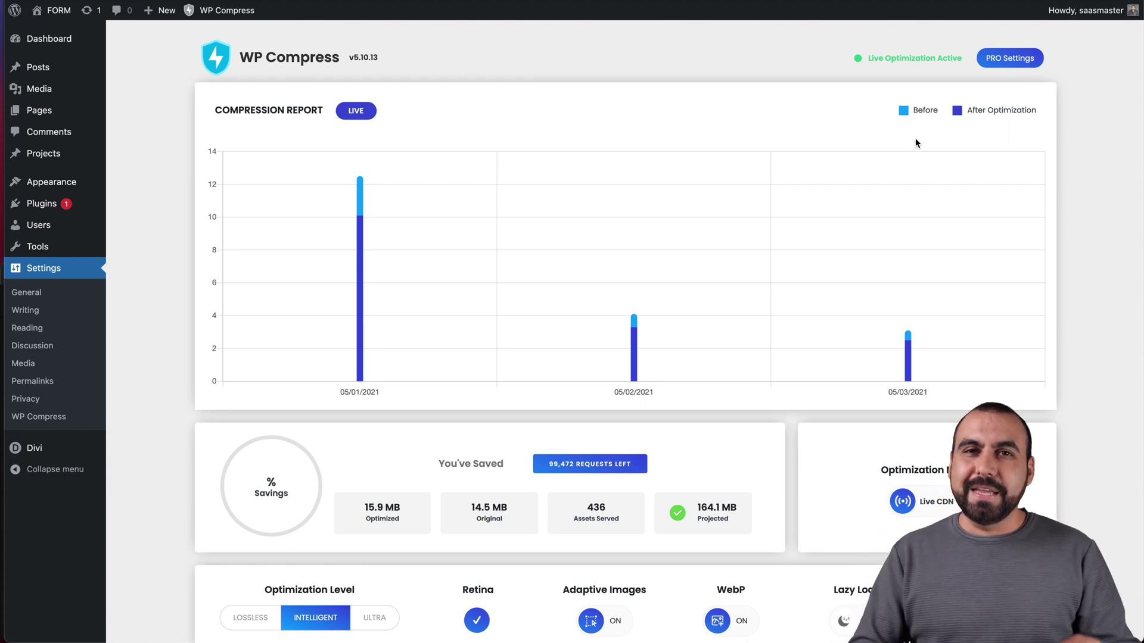
Pause live optimization, bulk-compress the 11 uncompressed images, and highlight the before/after file sizes.
click(900, 59)
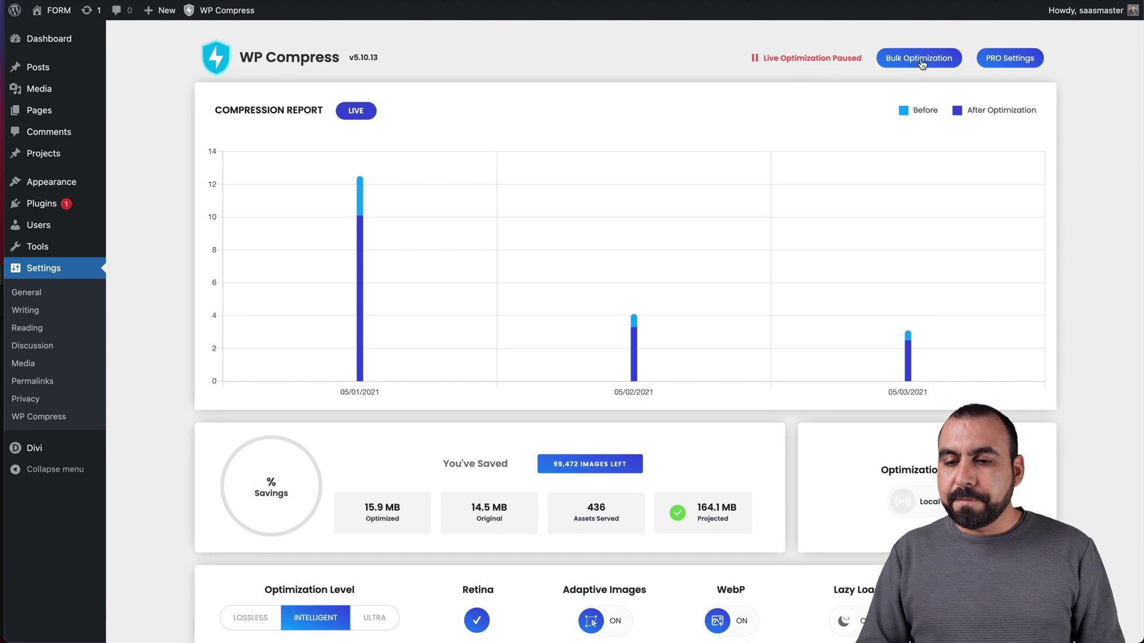
click(942, 62)
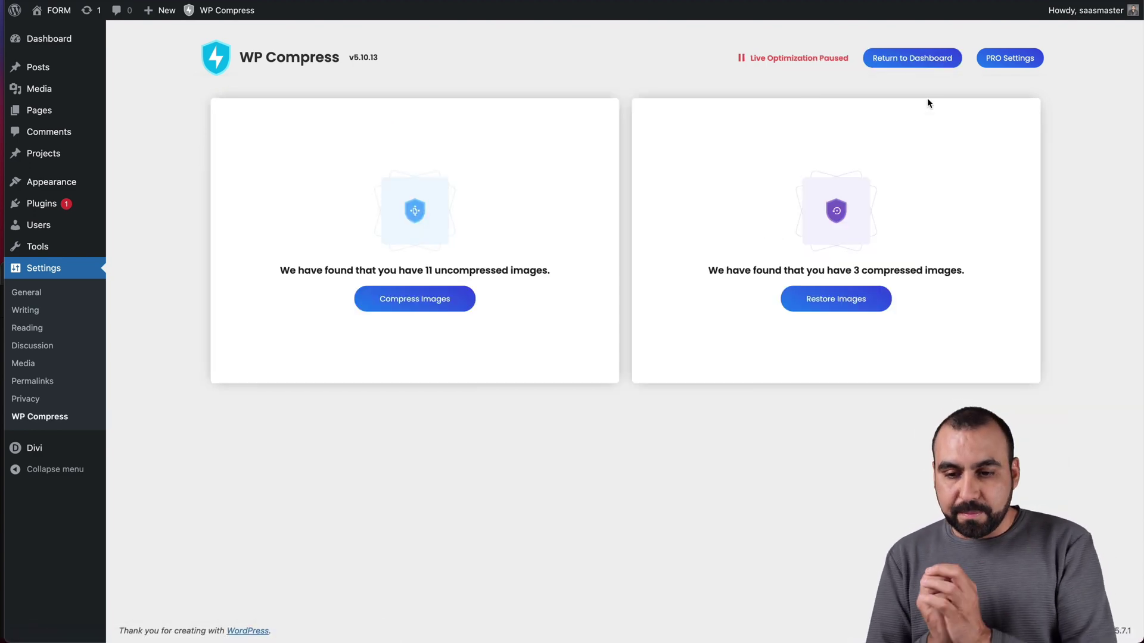
click(448, 298)
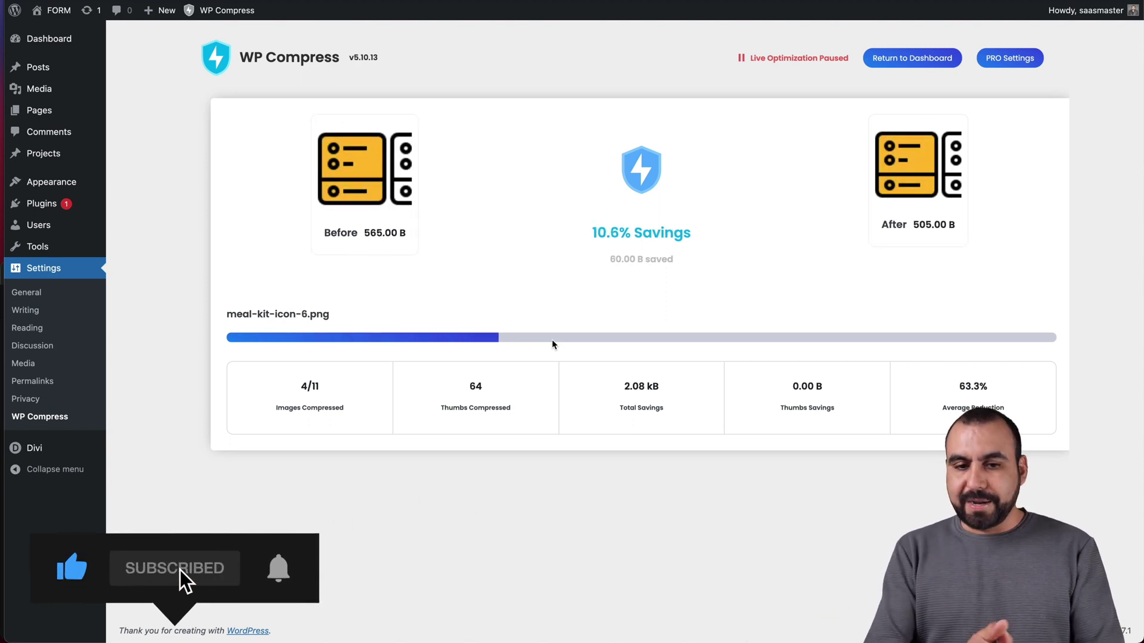
drag(371, 238, 440, 240)
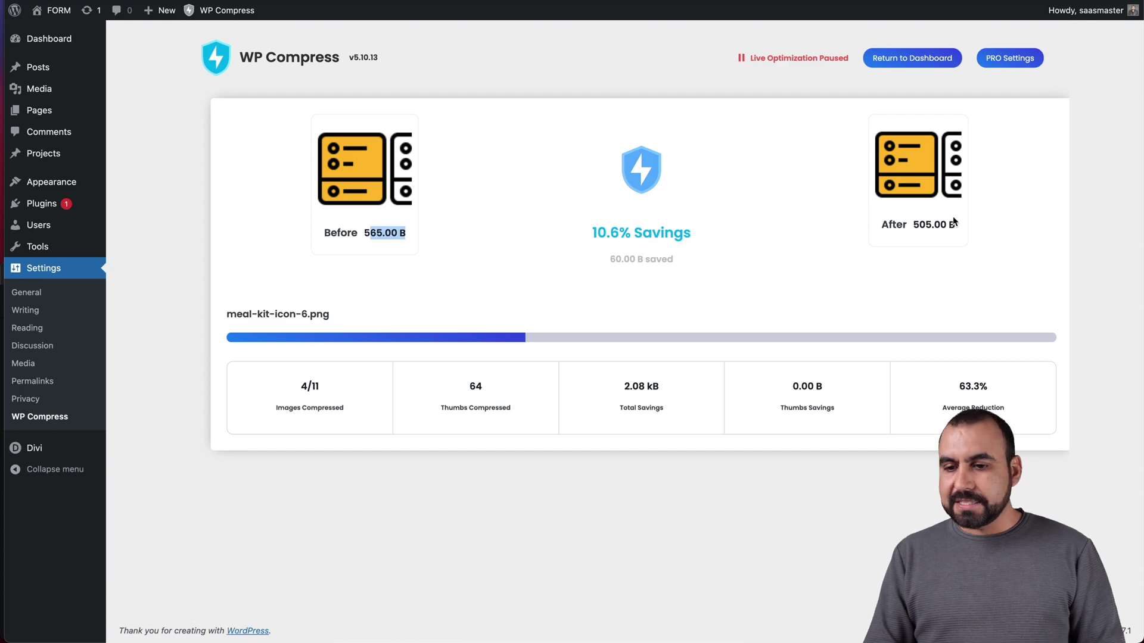
double_click(922, 228)
click(1023, 256)
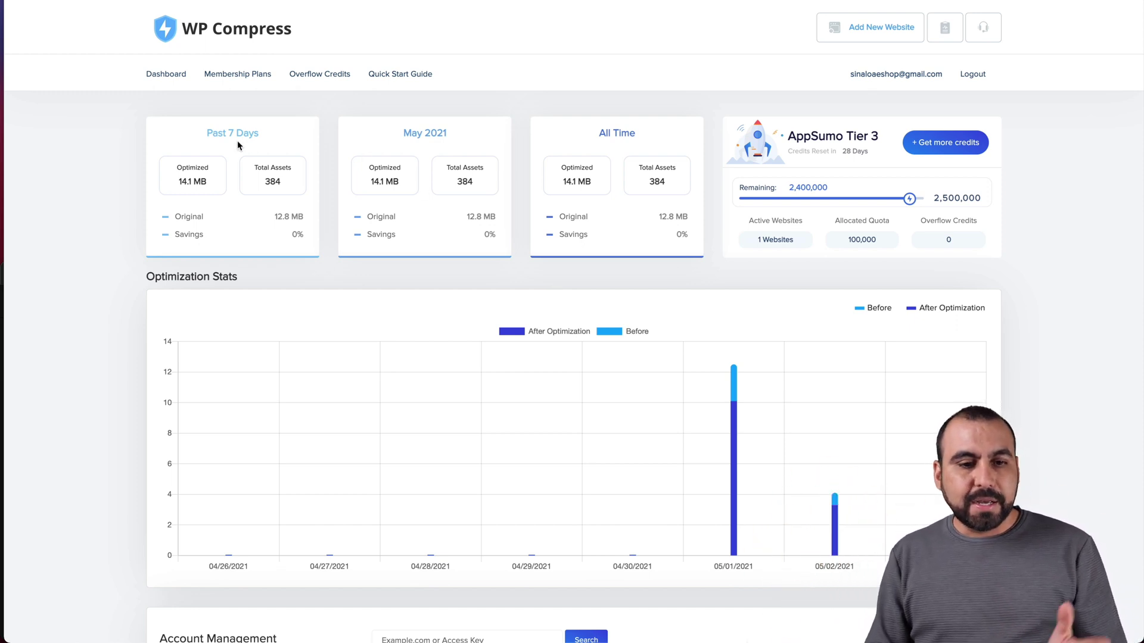
Highlight the Past 7 Days card, AppSumo Tier 3 info and 2,500,000 credit total.
drag(208, 133, 261, 134)
click(261, 133)
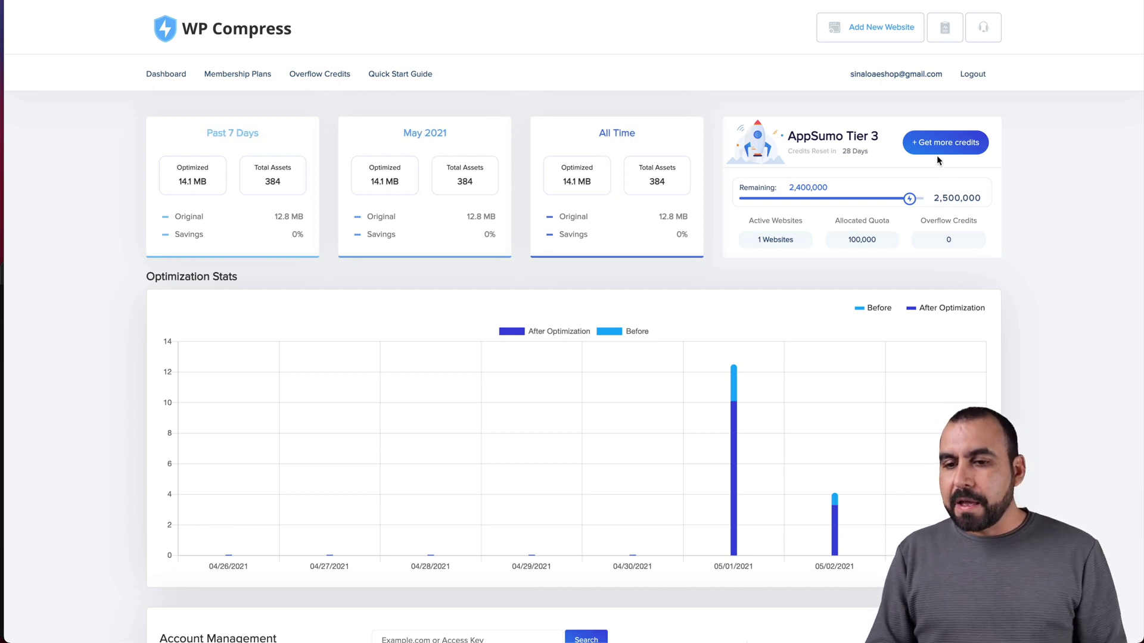
mouse_move(791, 137)
mouse_down()
mouse_move(880, 139)
mouse_move(804, 136)
mouse_up()
click(804, 136)
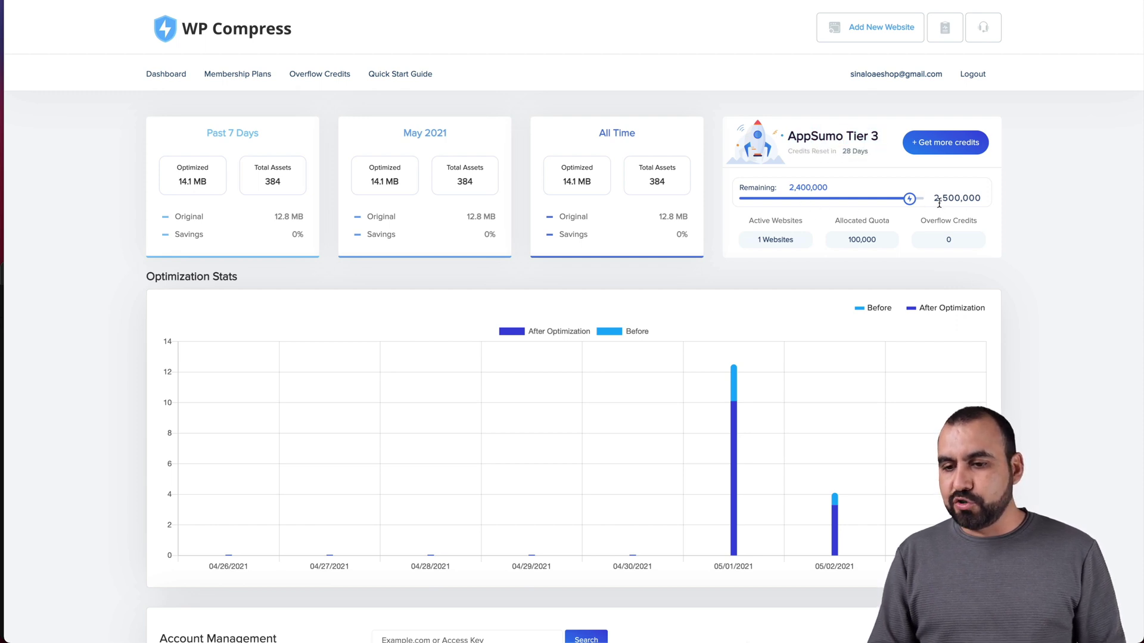
drag(935, 199, 982, 202)
click(982, 198)
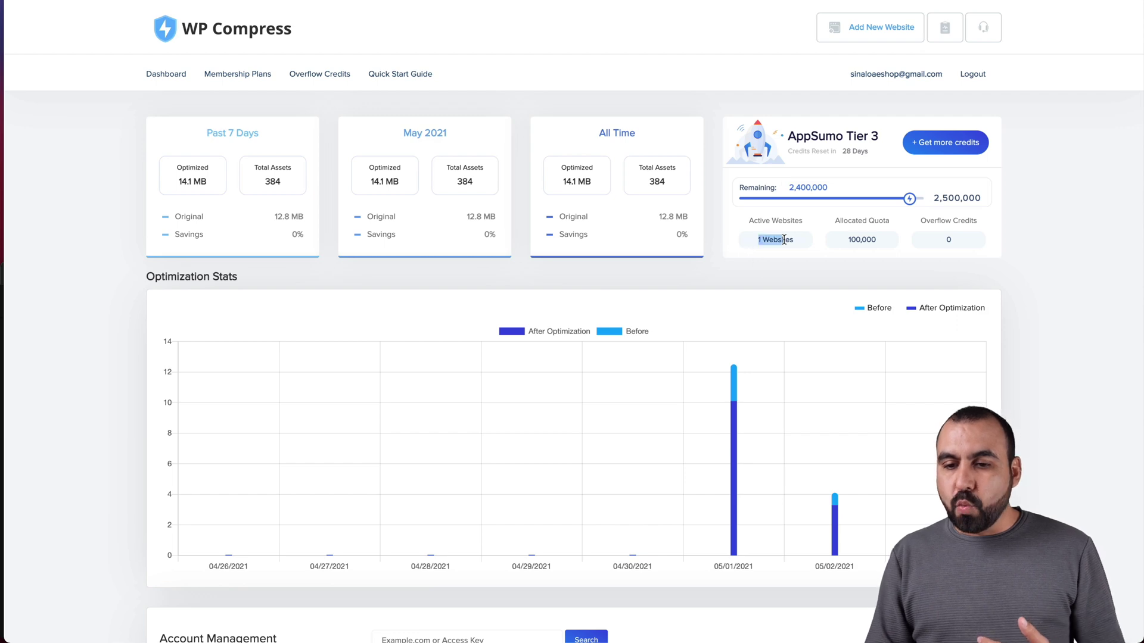
click(838, 246)
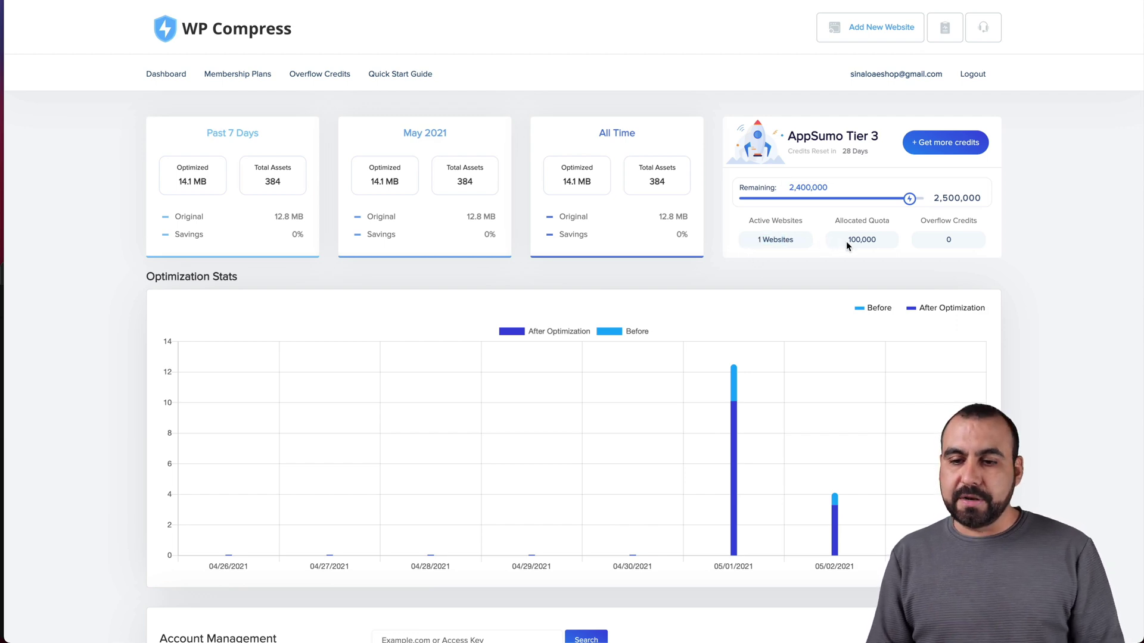
Scroll to Account Management and start adding a new client website.
scroll(701, 396, down, 3)
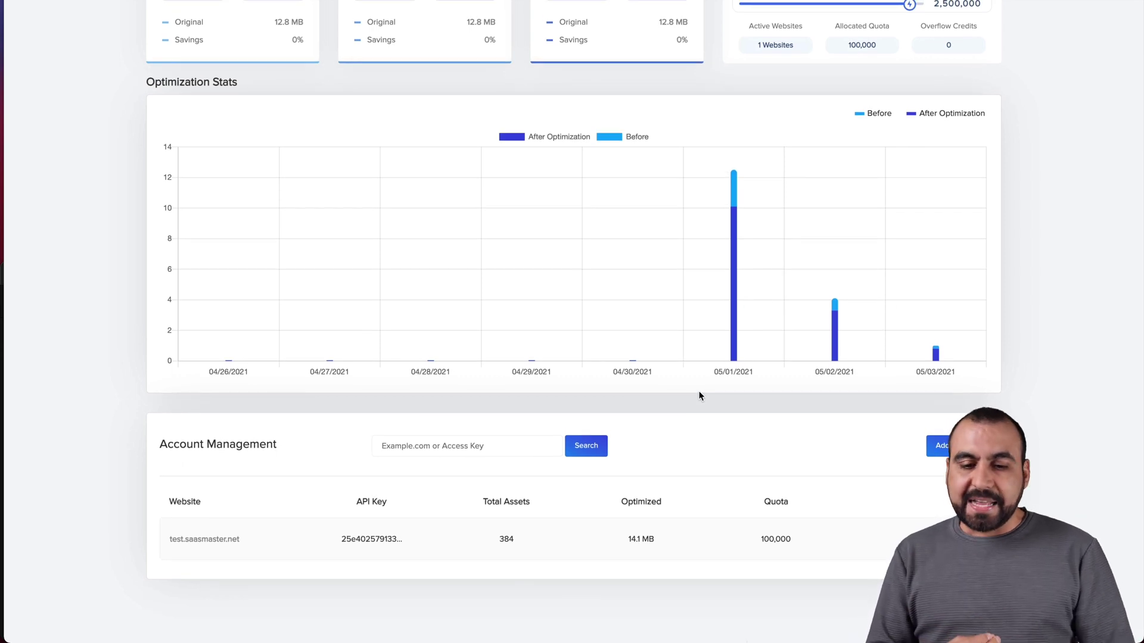
drag(170, 539, 339, 568)
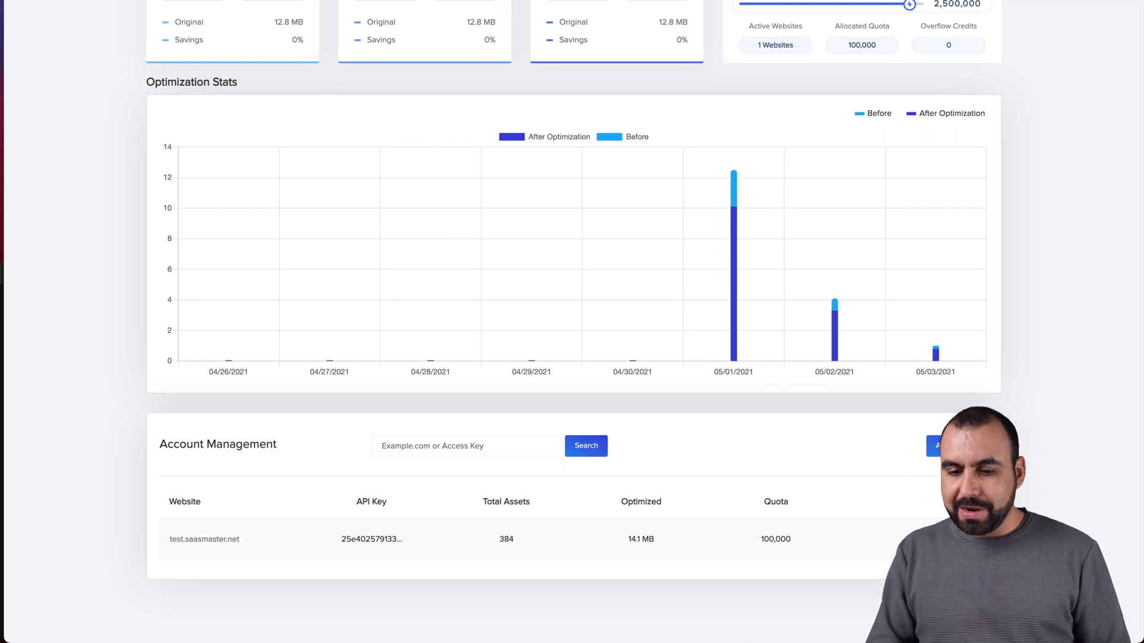
click(918, 539)
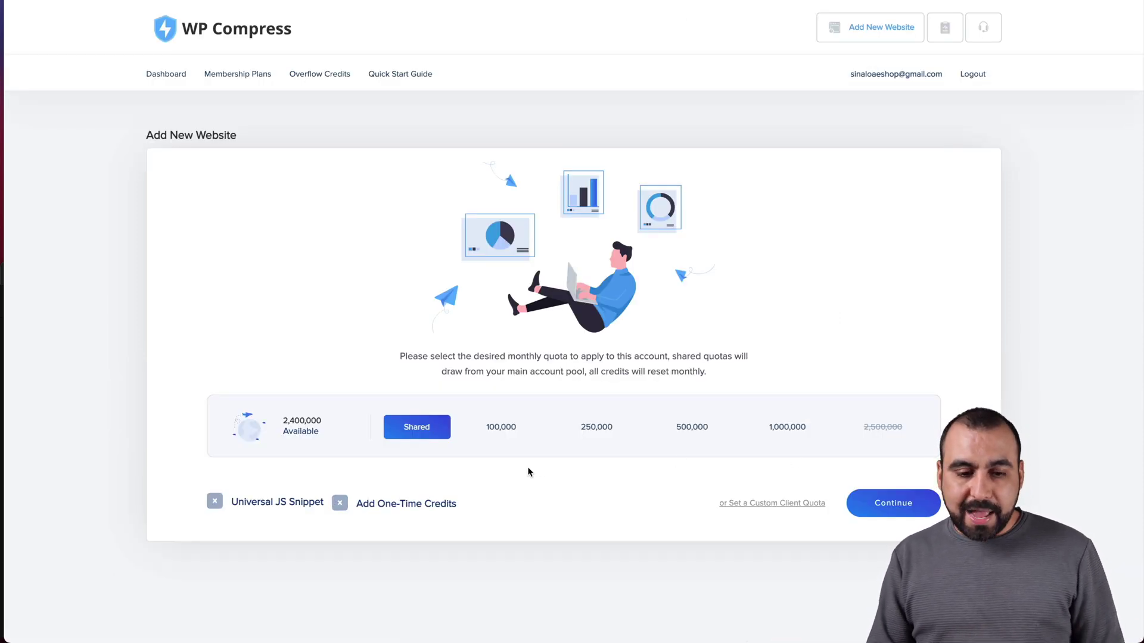
Save the new client site with a custom 230,000 requests-per-month quota and return to the dashboard.
click(770, 504)
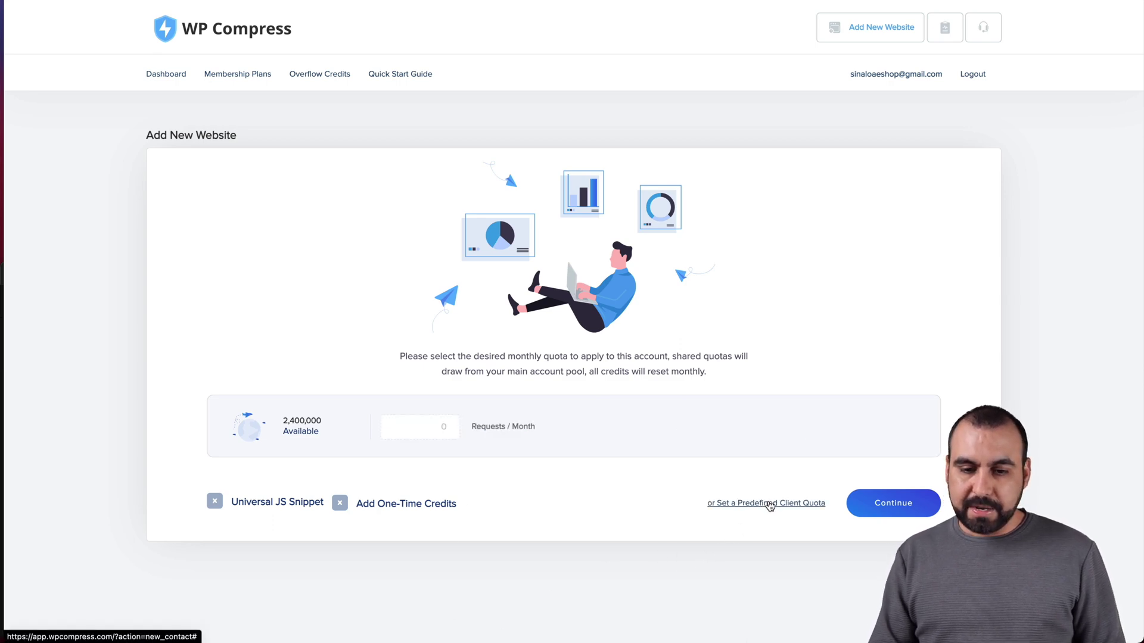
click(420, 428)
text(2300000)
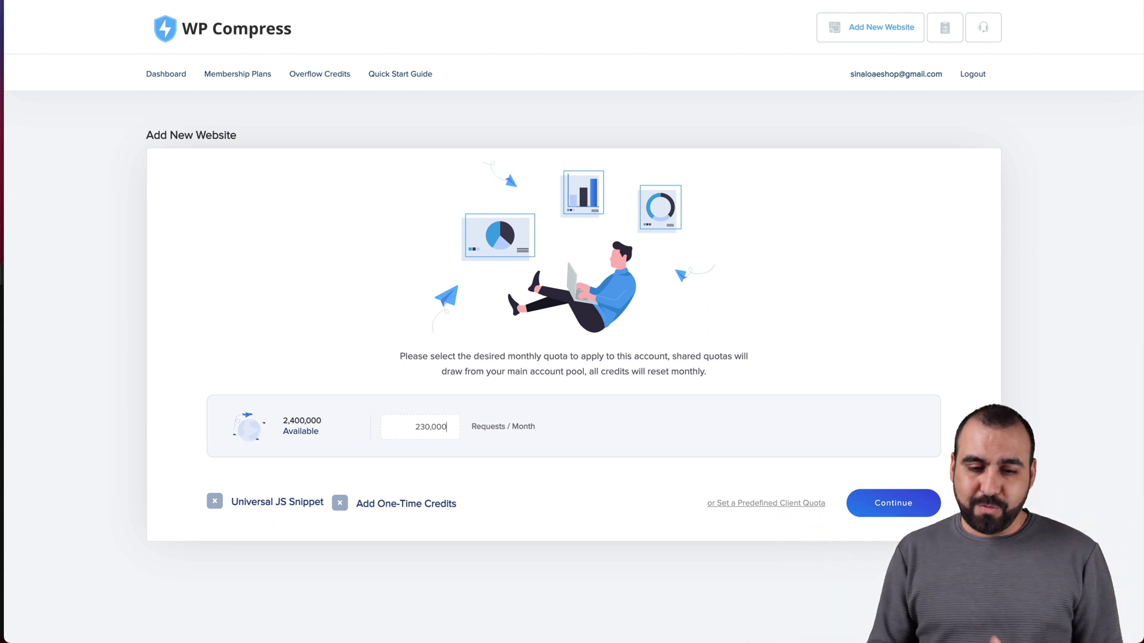
click(858, 511)
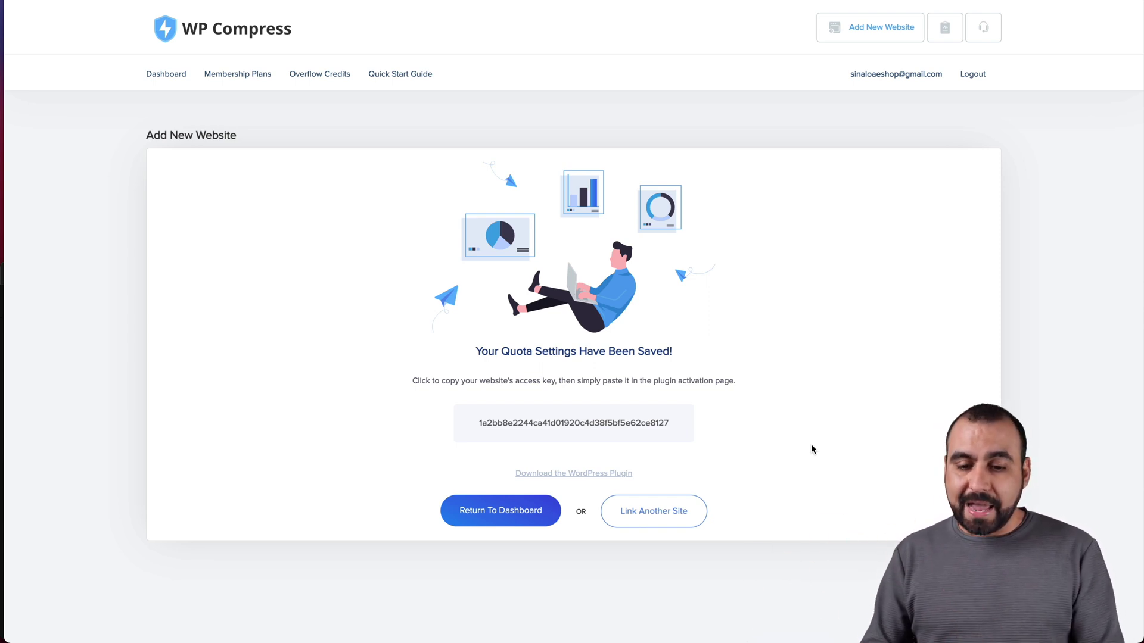
click(152, 75)
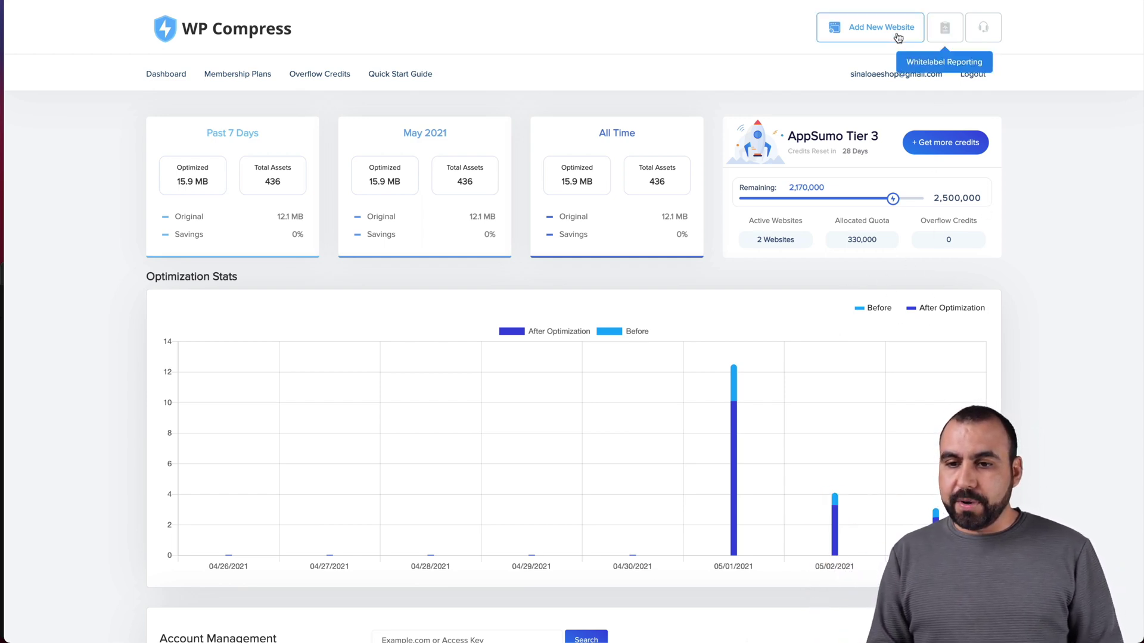
Open test.saasmaster.net's reports and view the full May 2021 report.
scroll(711, 445, down, 5)
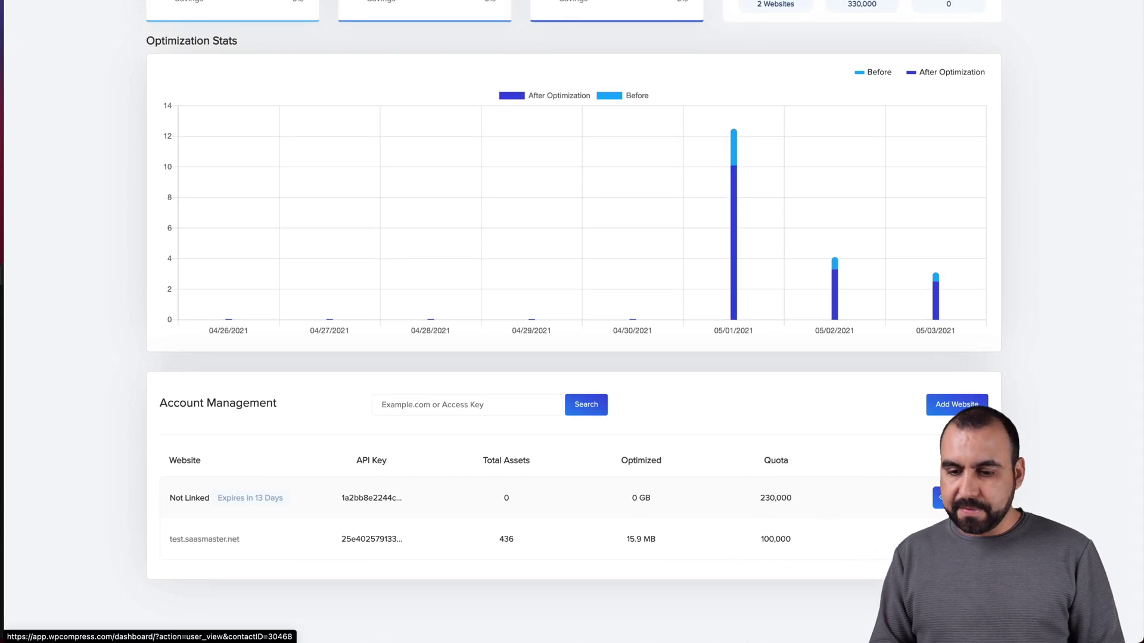
click(940, 498)
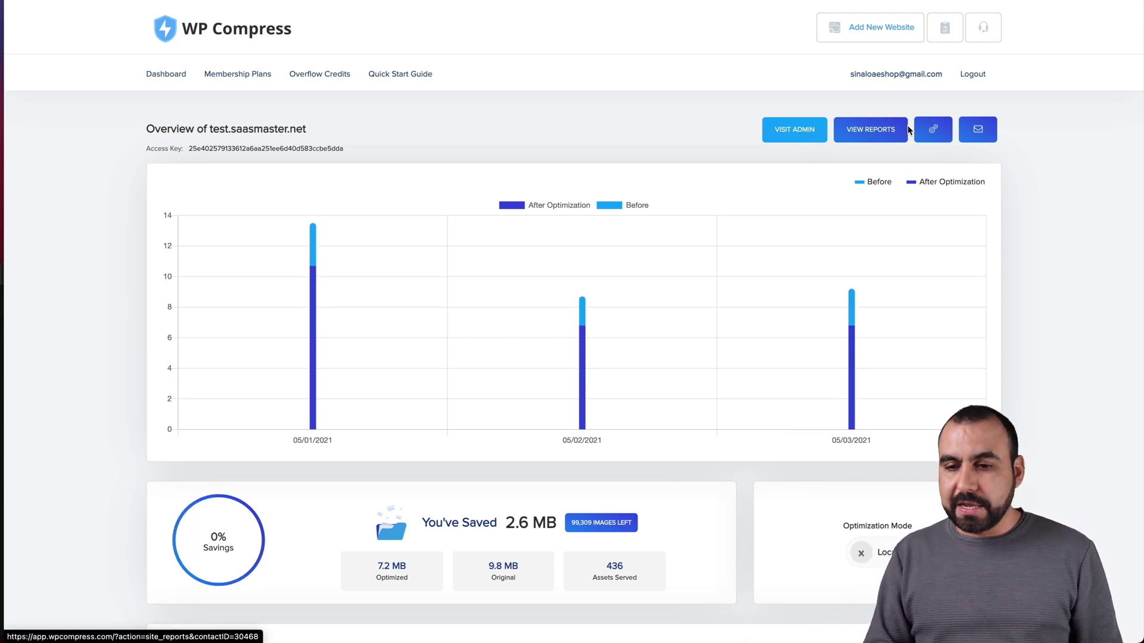
click(890, 135)
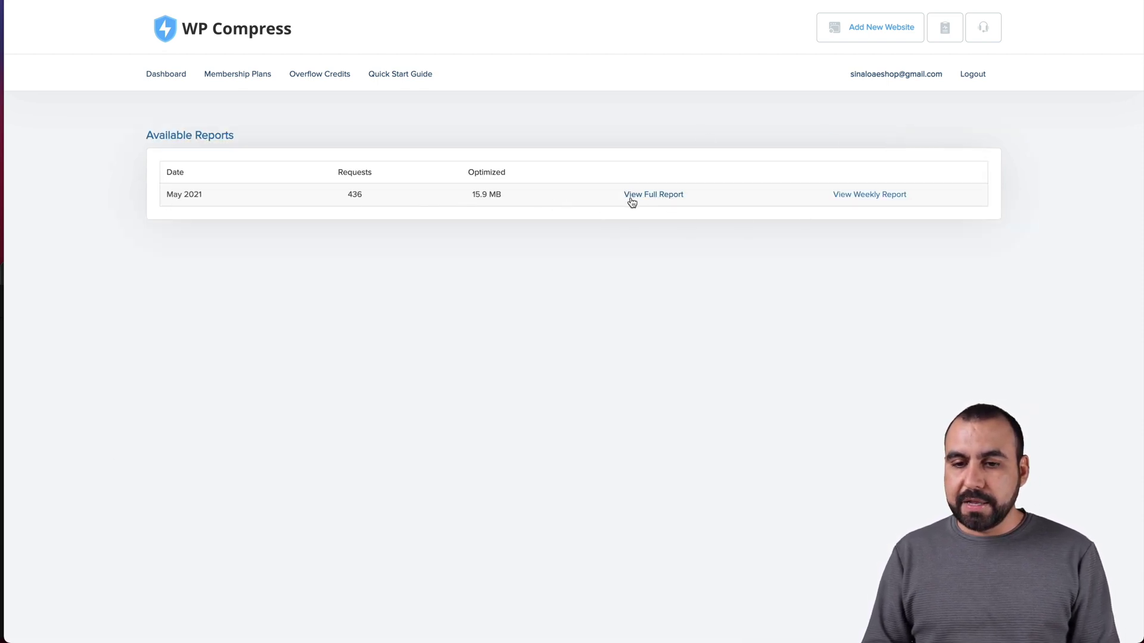
click(658, 197)
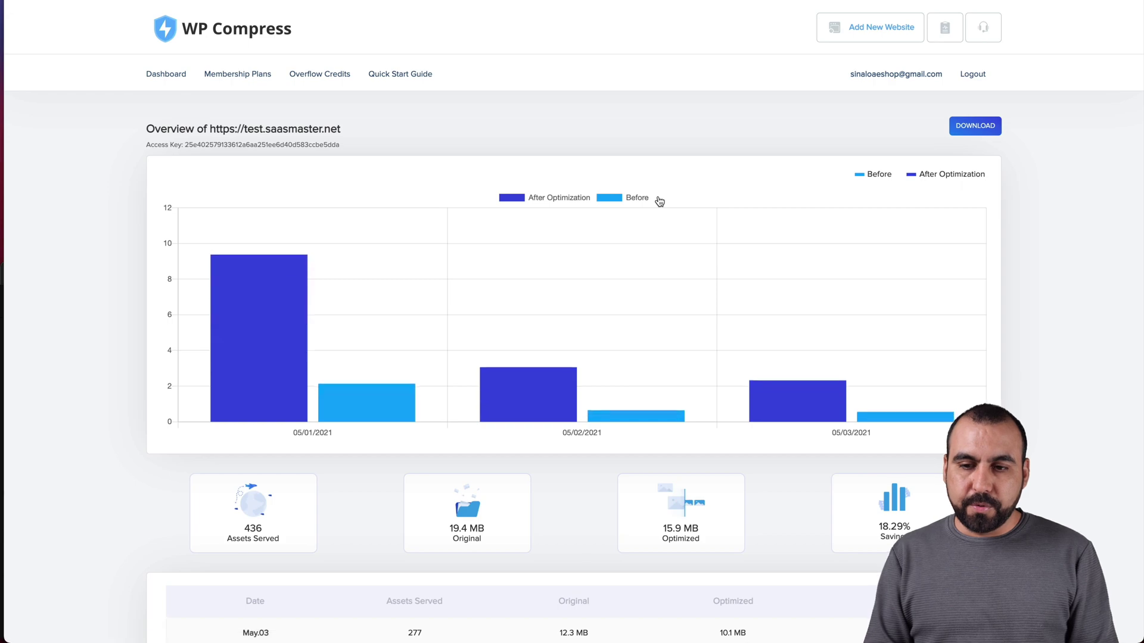
scroll(748, 386, down, 3)
scroll(749, 386, up, 2)
scroll(747, 381, up, 2)
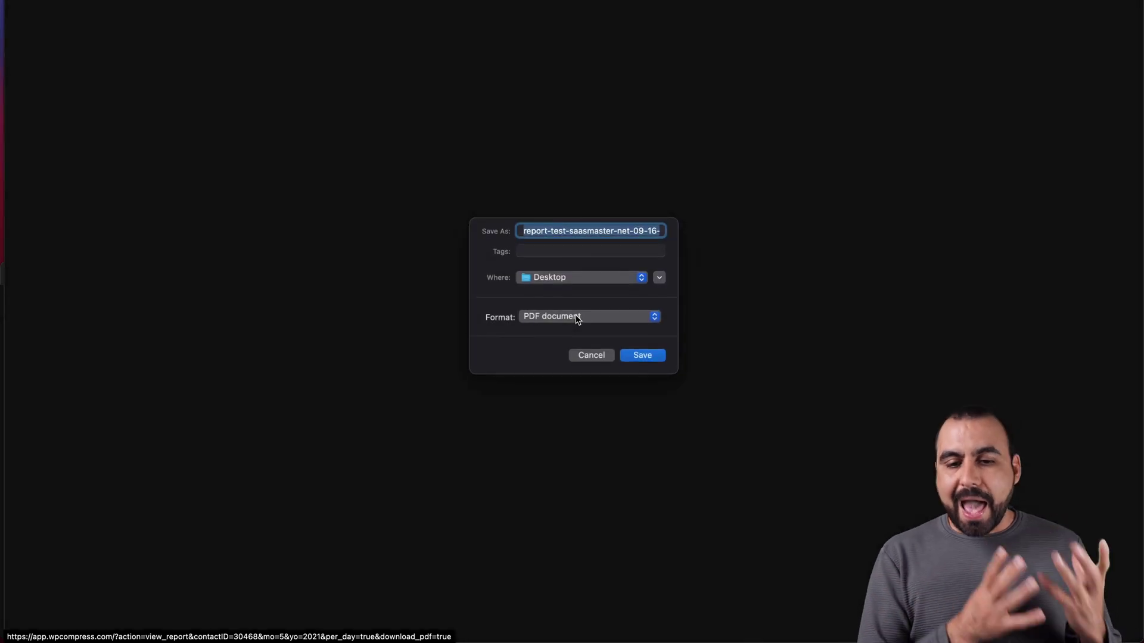
Save the SaaS Master-branded report PDF to the Desktop and scroll through it.
click(640, 355)
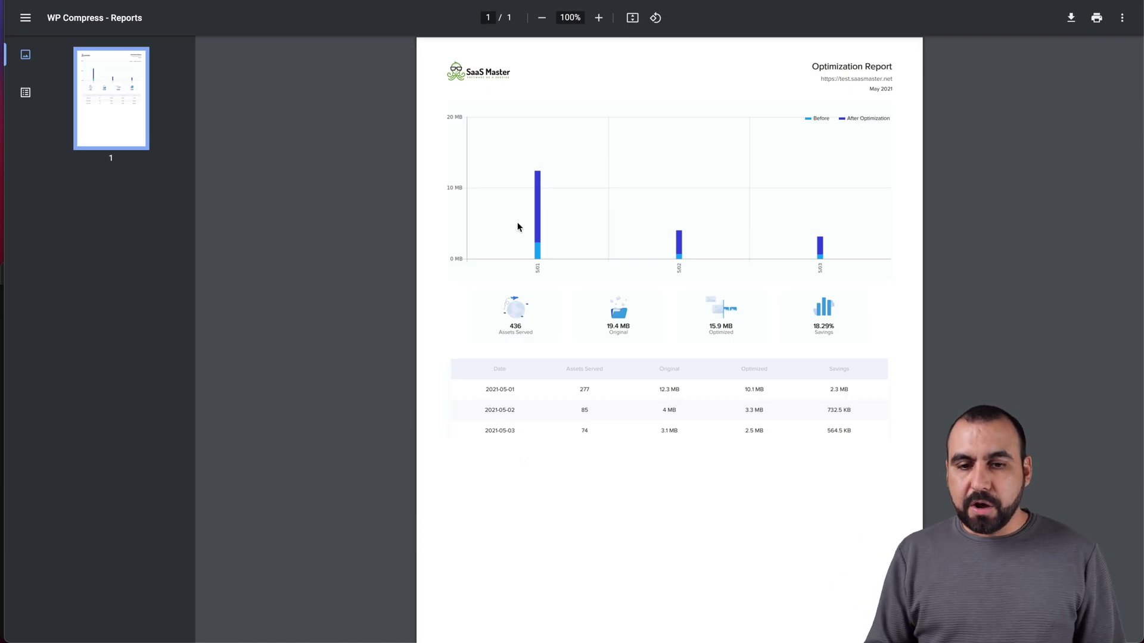
scroll(726, 232, down, 3)
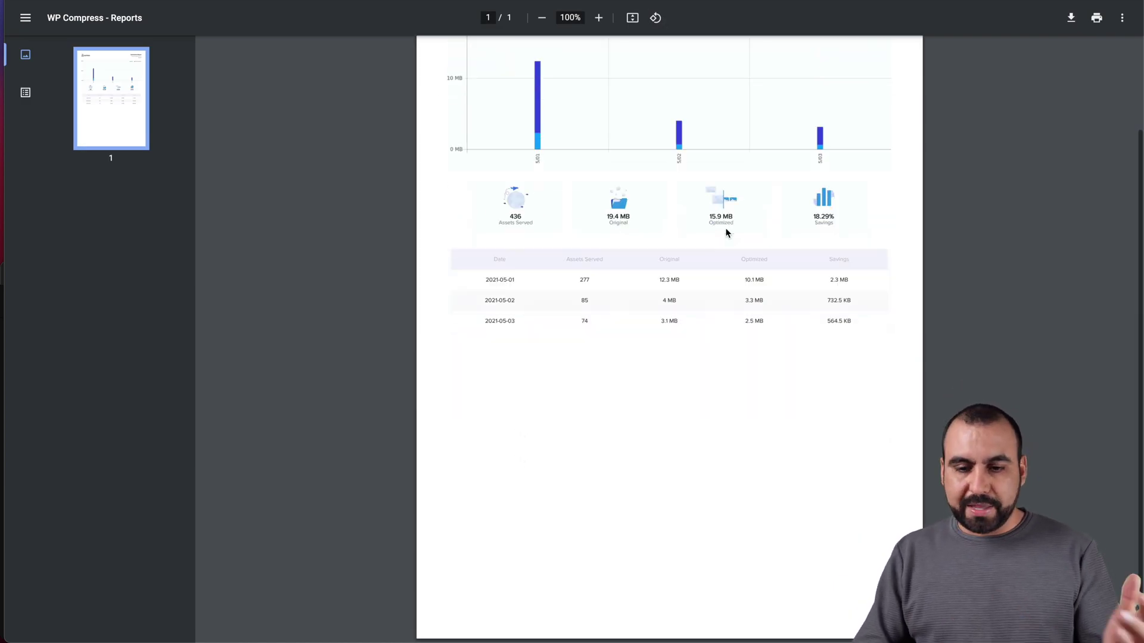
scroll(726, 232, up, 3)
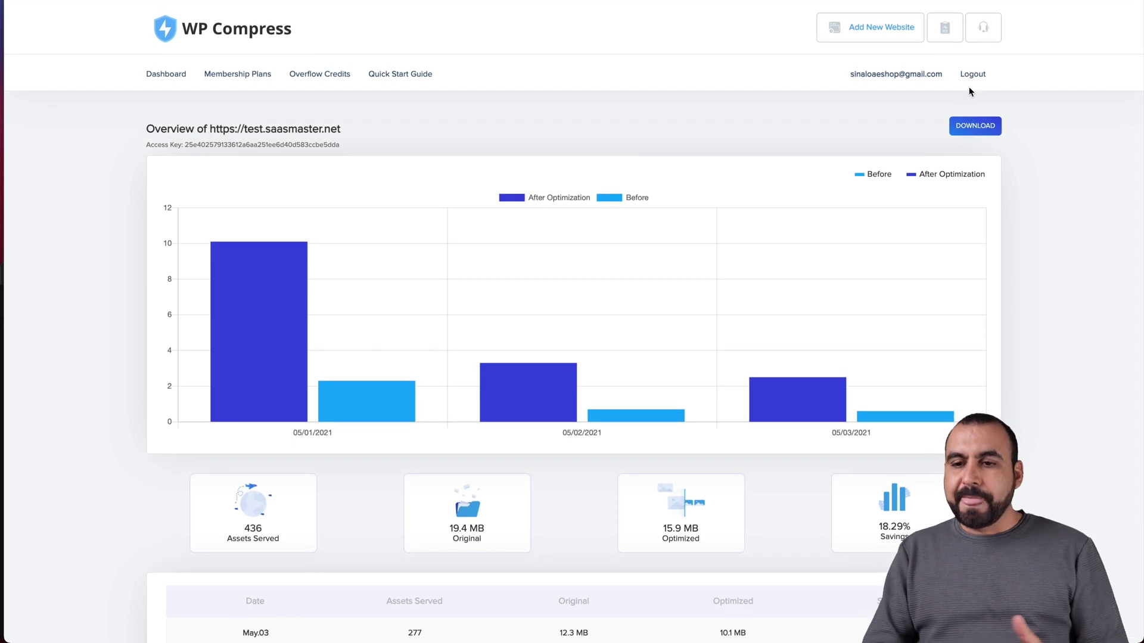
Review the Whitelabel Reporting page's SaaS Master logo preview and Reporting SMTP Configuration section.
click(943, 30)
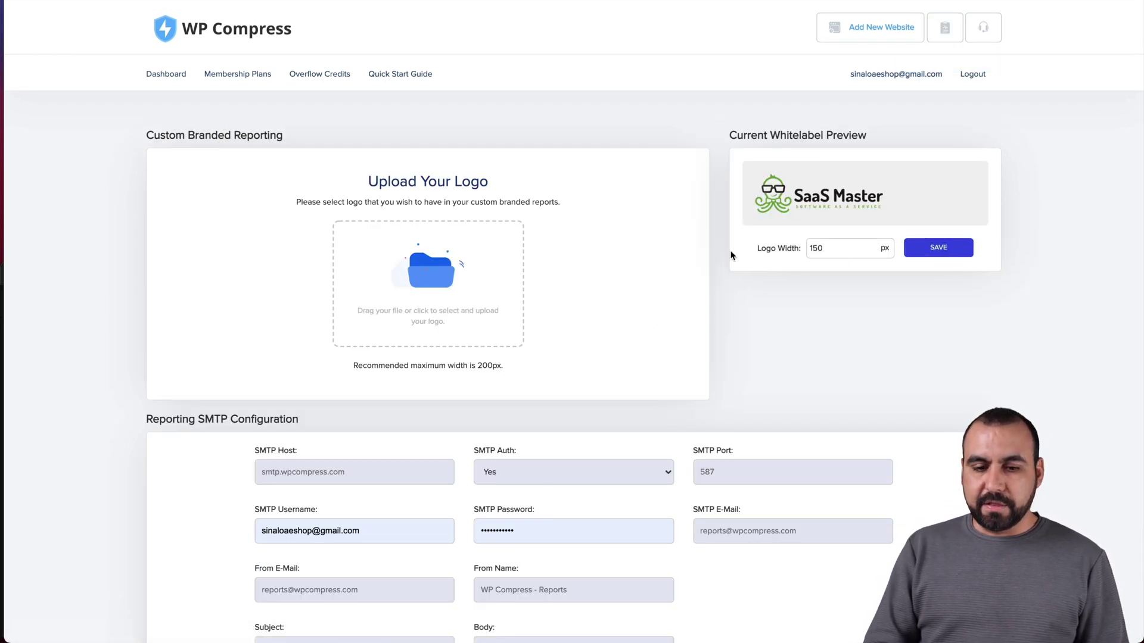
scroll(584, 395, down, 3)
drag(149, 263, 297, 265)
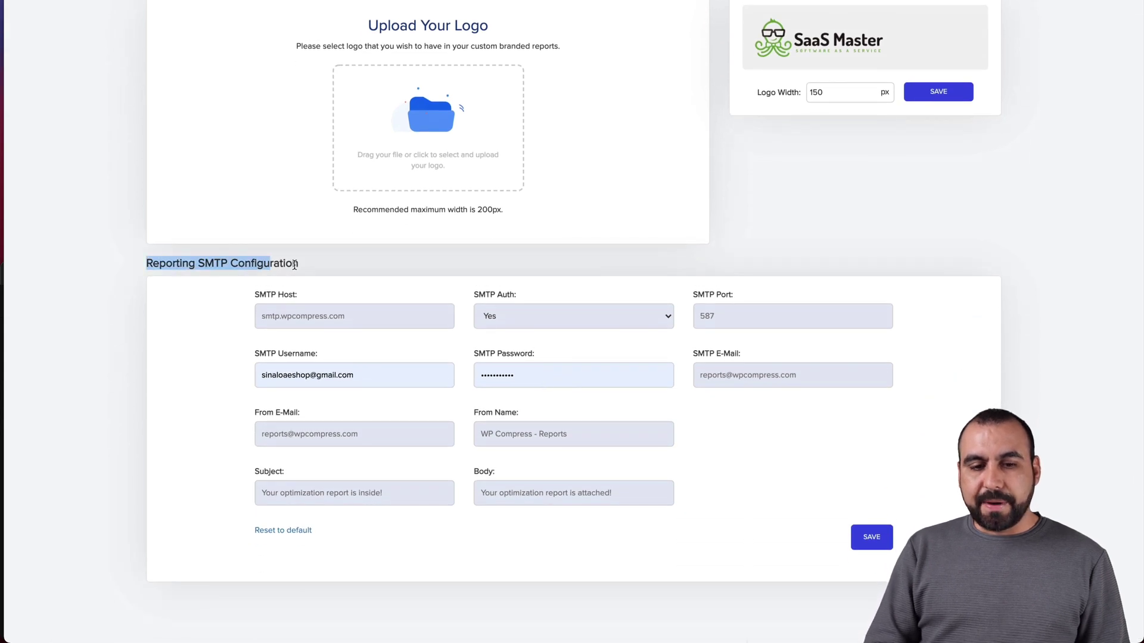
click(315, 268)
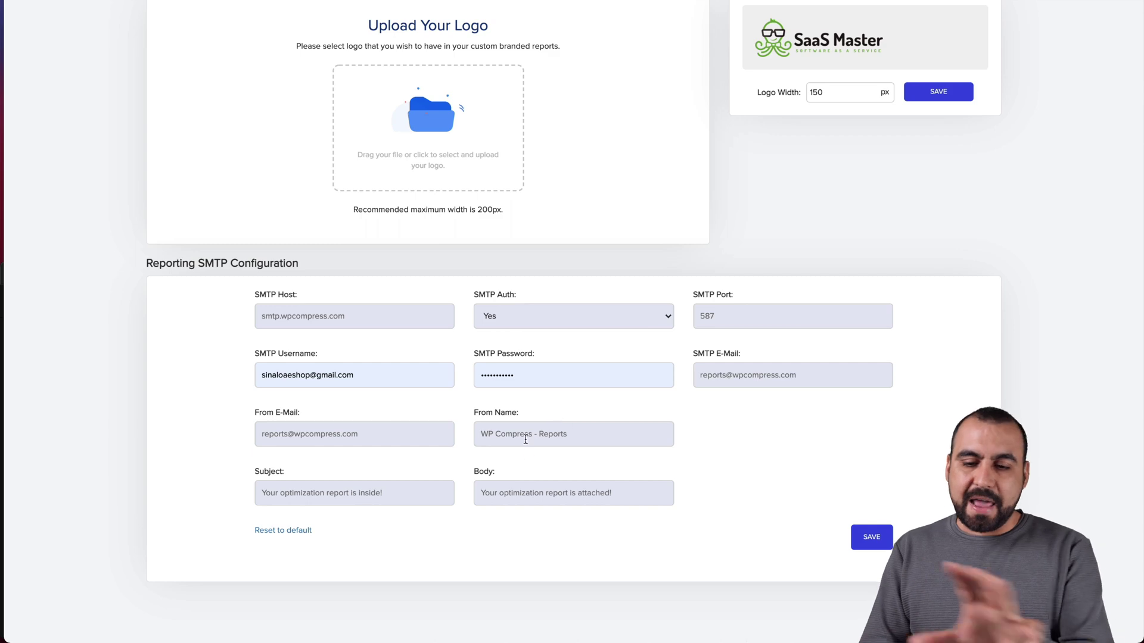
scroll(533, 453, up, 3)
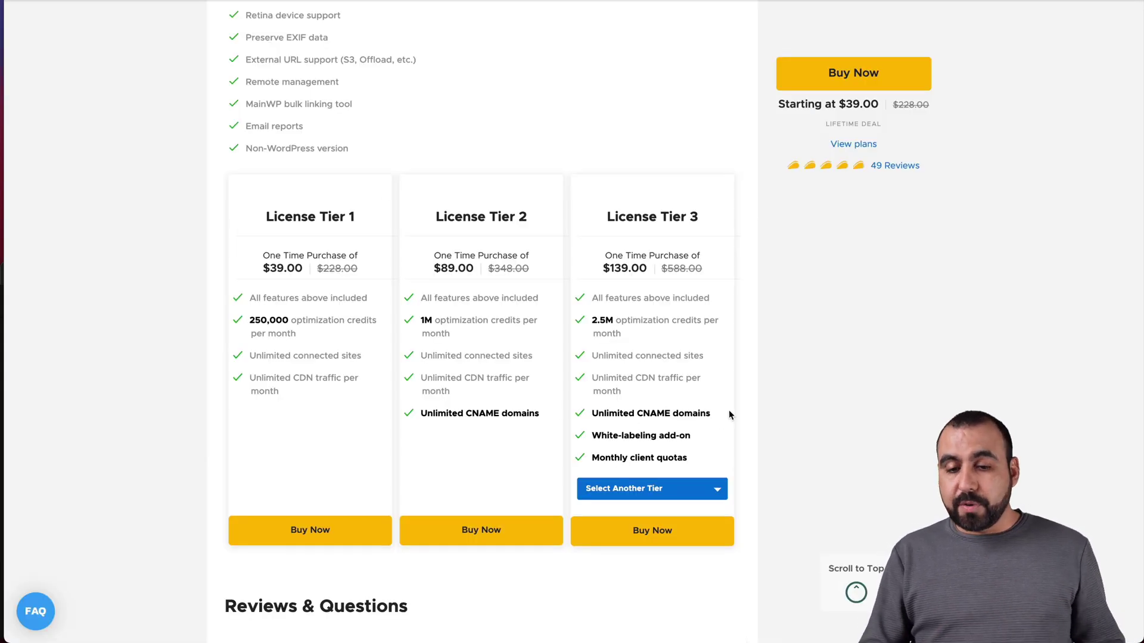
Compare Tier 3's $139.00 and 2.5M credits, then switch the third card to License Tier 4.
drag(610, 272, 661, 271)
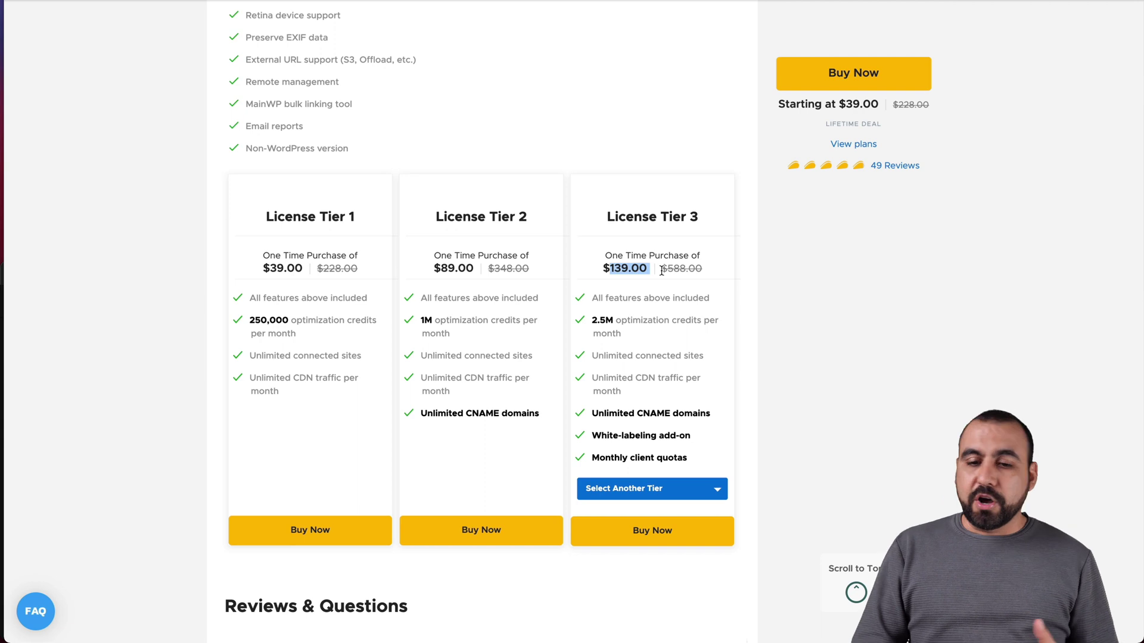
click(668, 316)
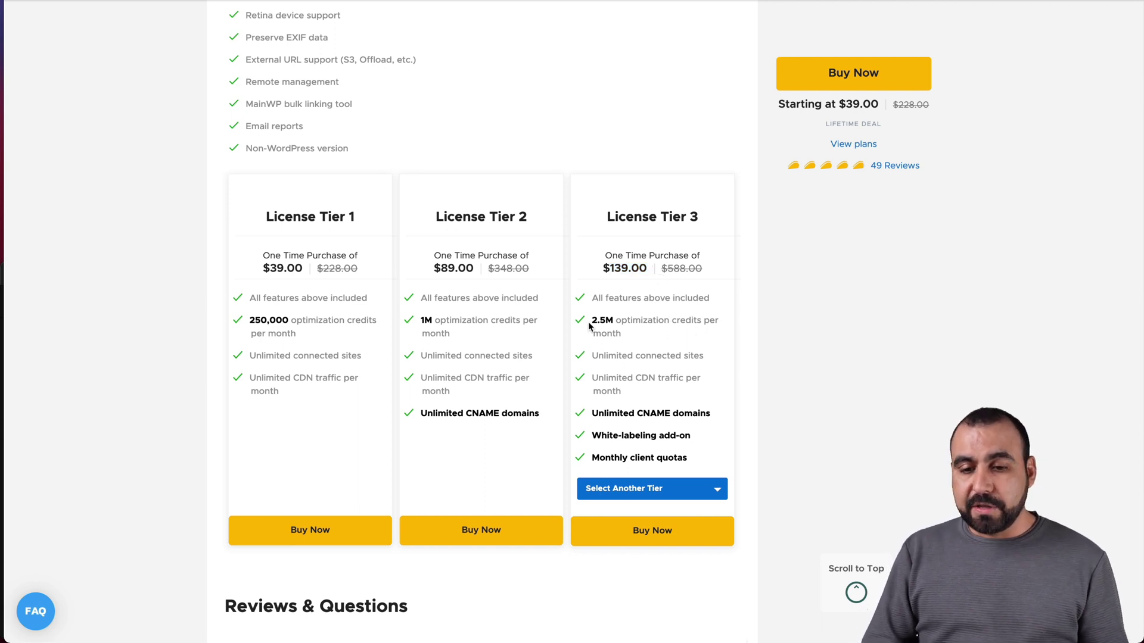
drag(589, 322, 643, 322)
click(726, 332)
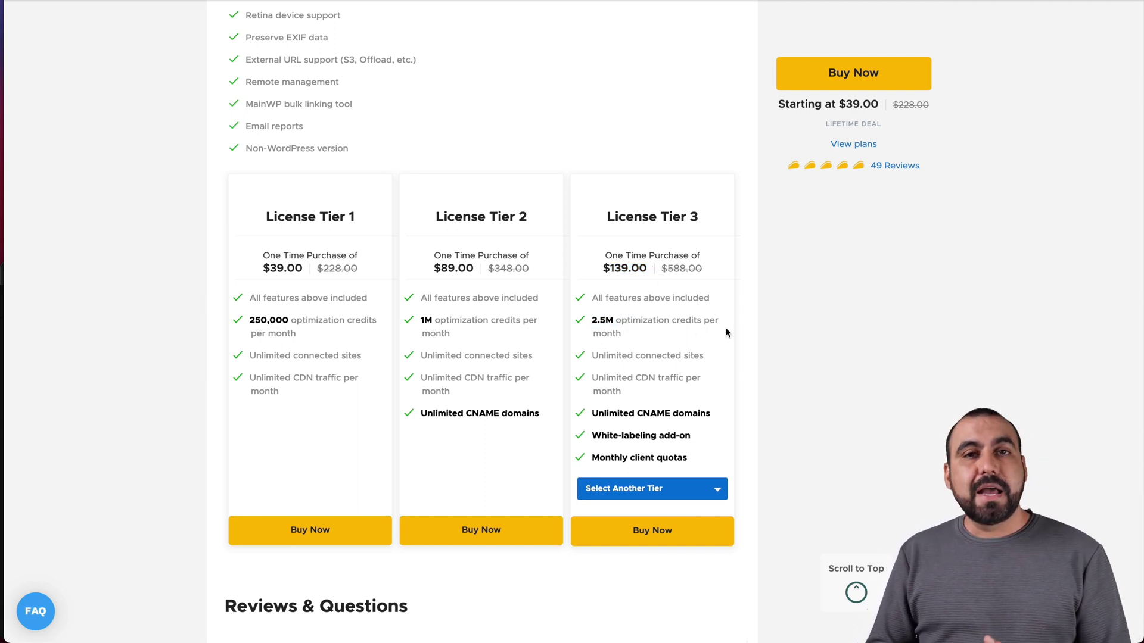
click(662, 487)
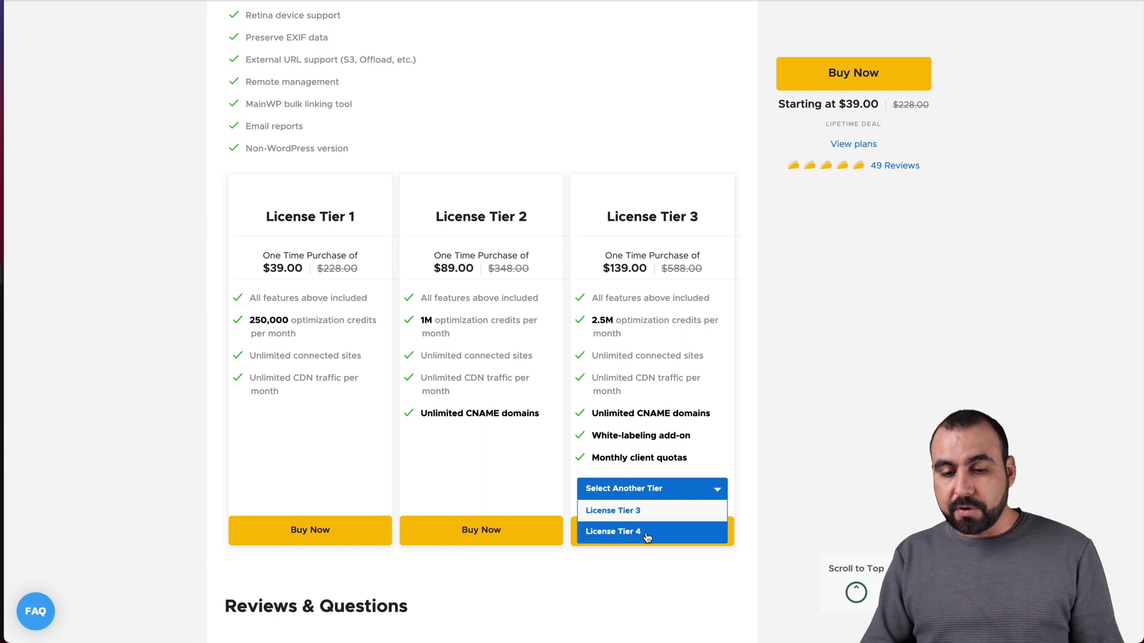
click(647, 533)
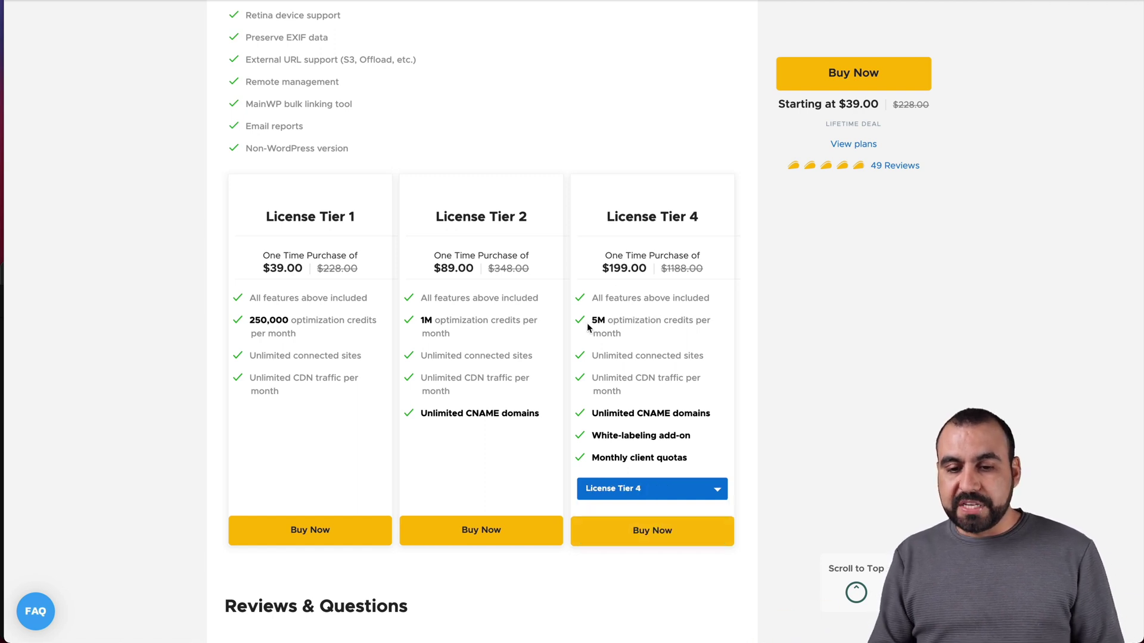